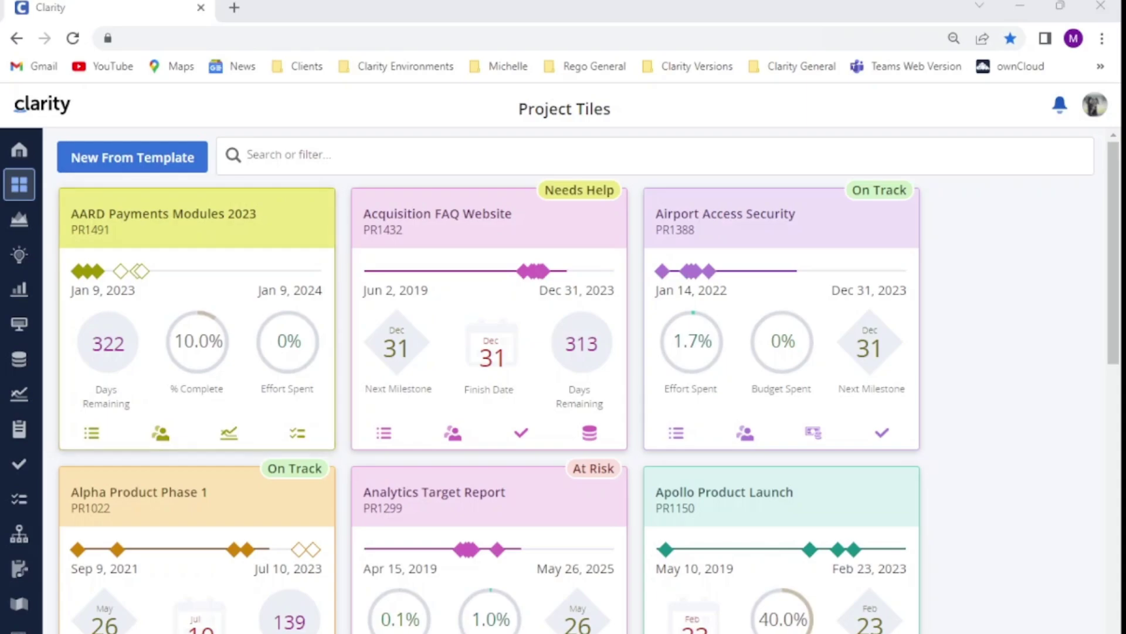
Step: Clear the stray date selection and open the classic Groups page under Organization and Access
drag(51, 295, 50, 315)
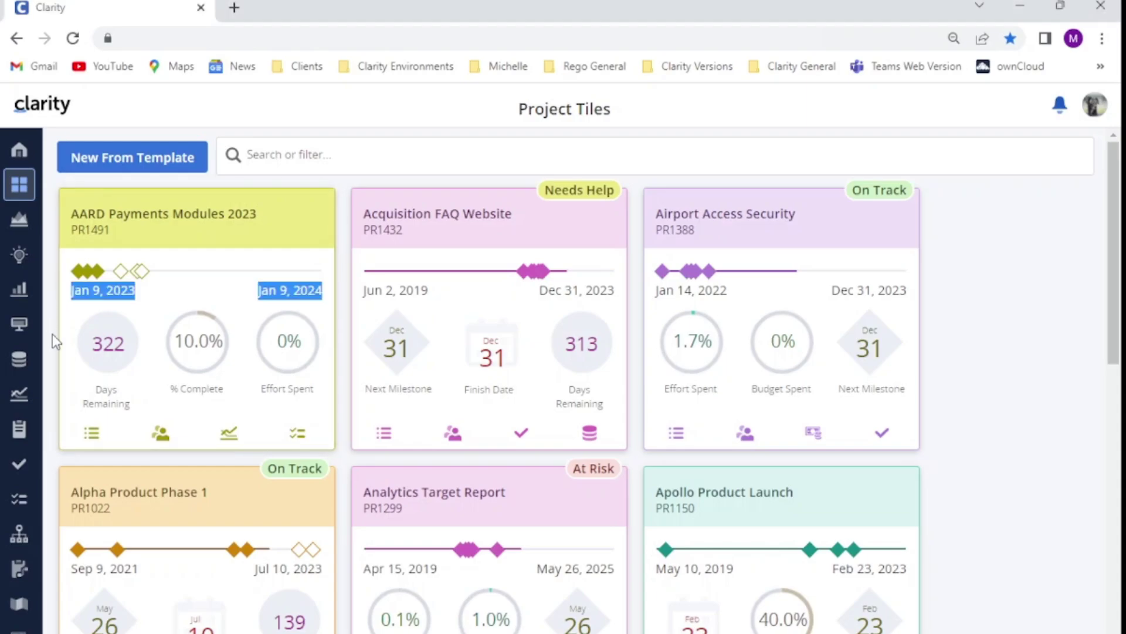
scroll(47, 331, down, 5)
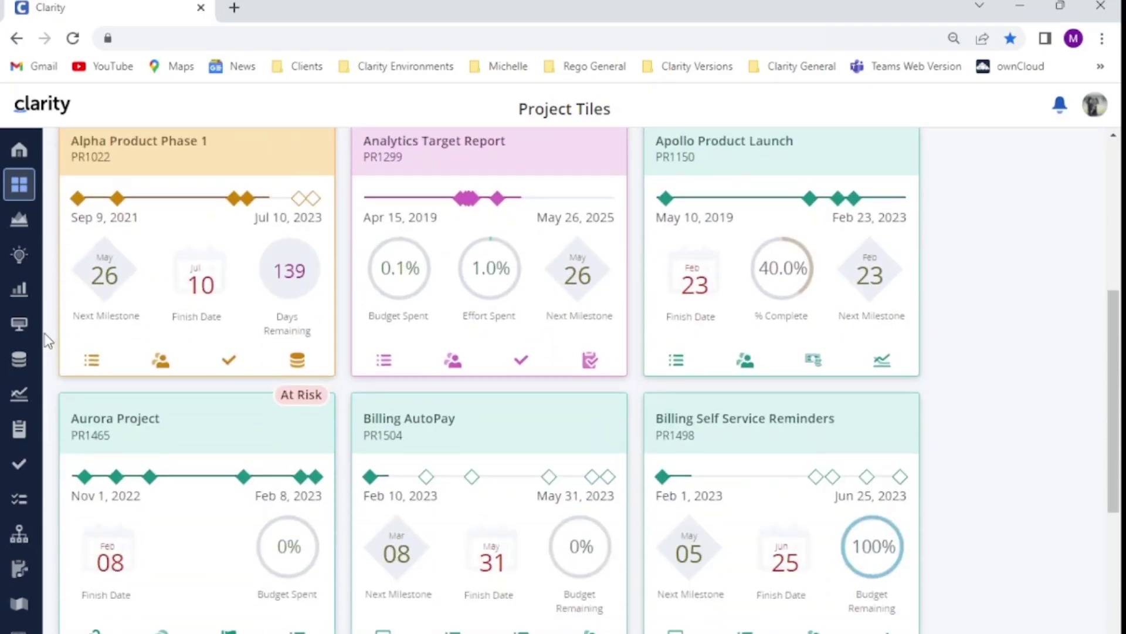
scroll(47, 338, up, 5)
click(48, 340)
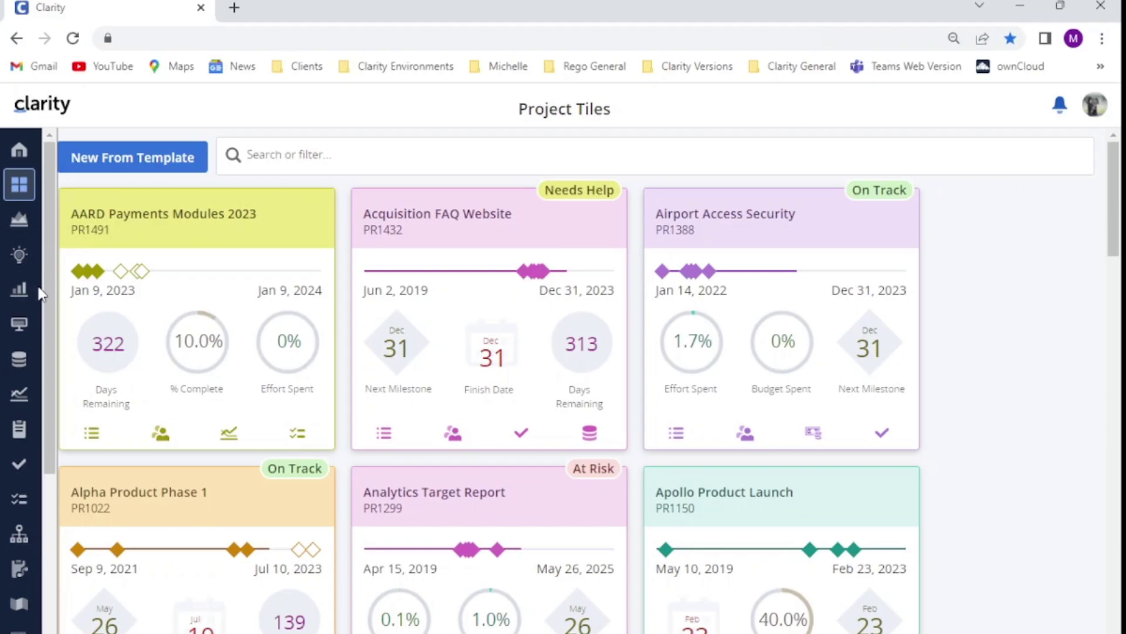
drag(44, 320, 37, 470)
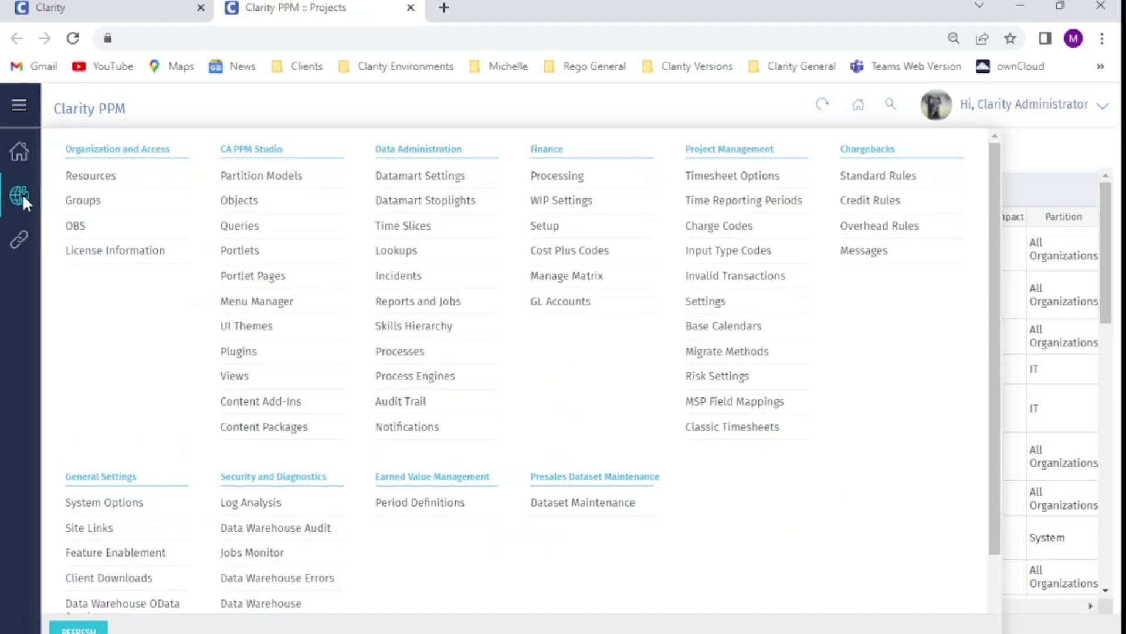
click(88, 206)
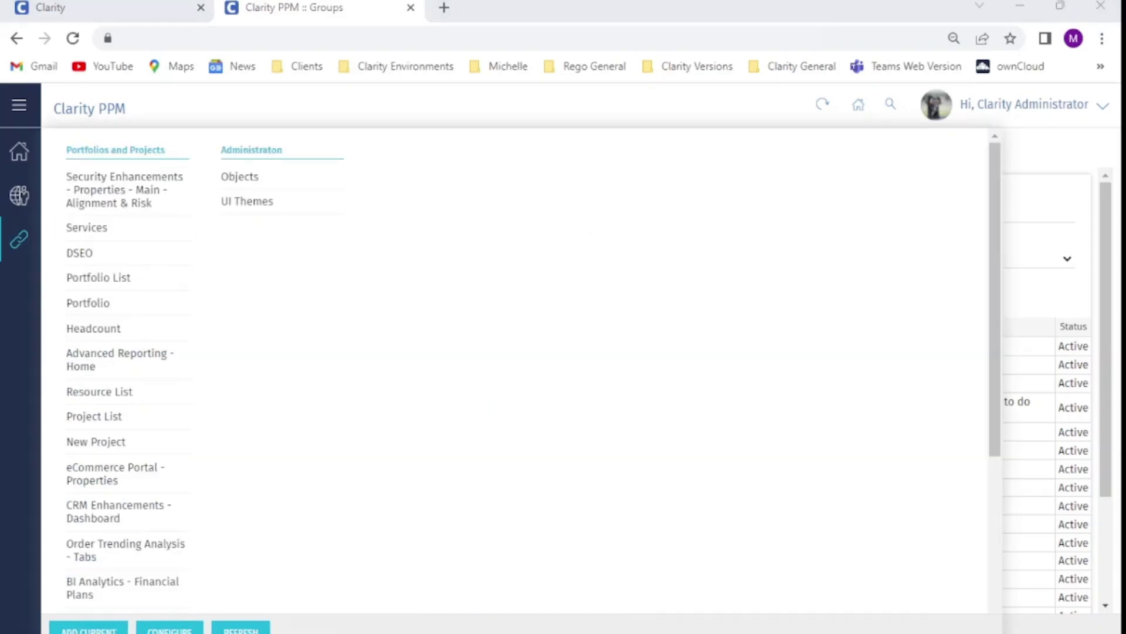
Step: Filter groups on 'pmo ser' and review the PMO Services group's member resources
click(186, 211)
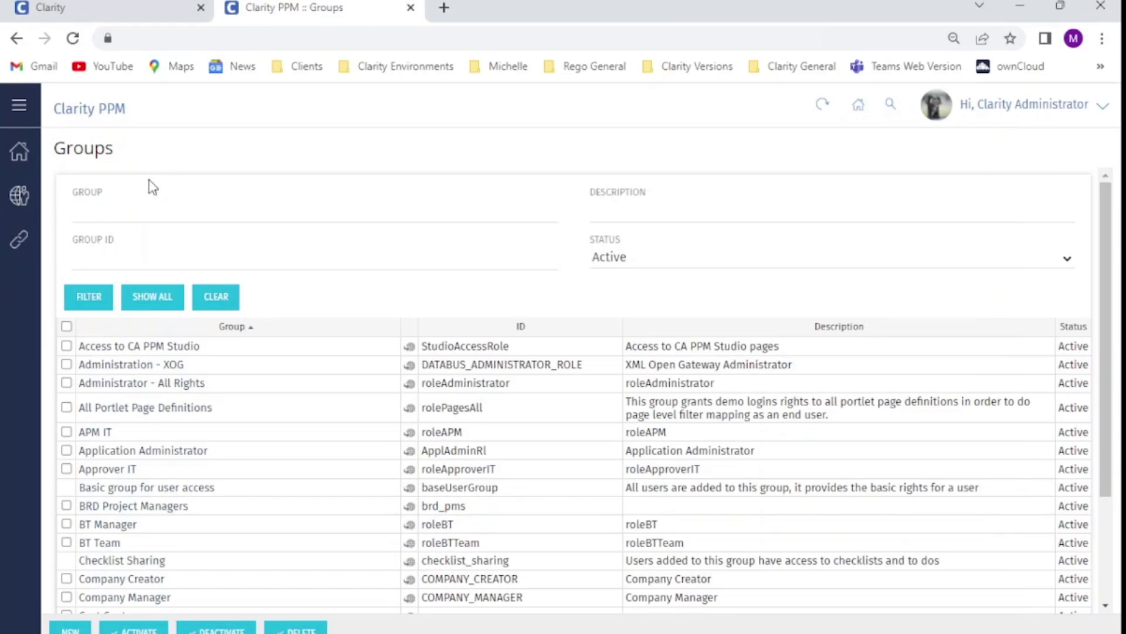
text(pmo ser)
key(Return)
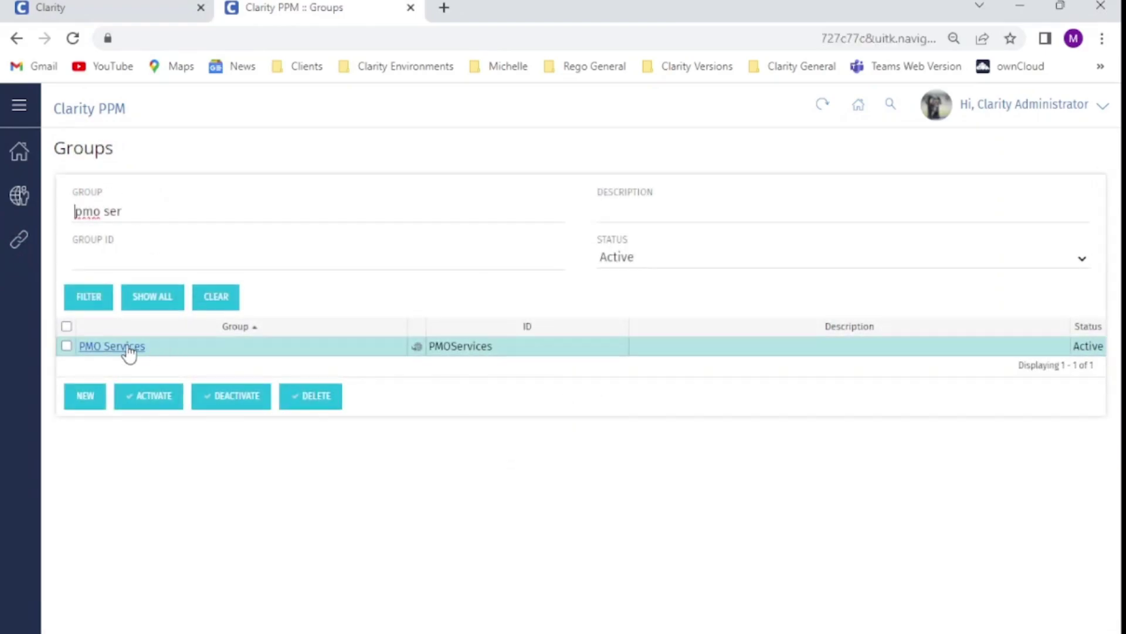
click(126, 347)
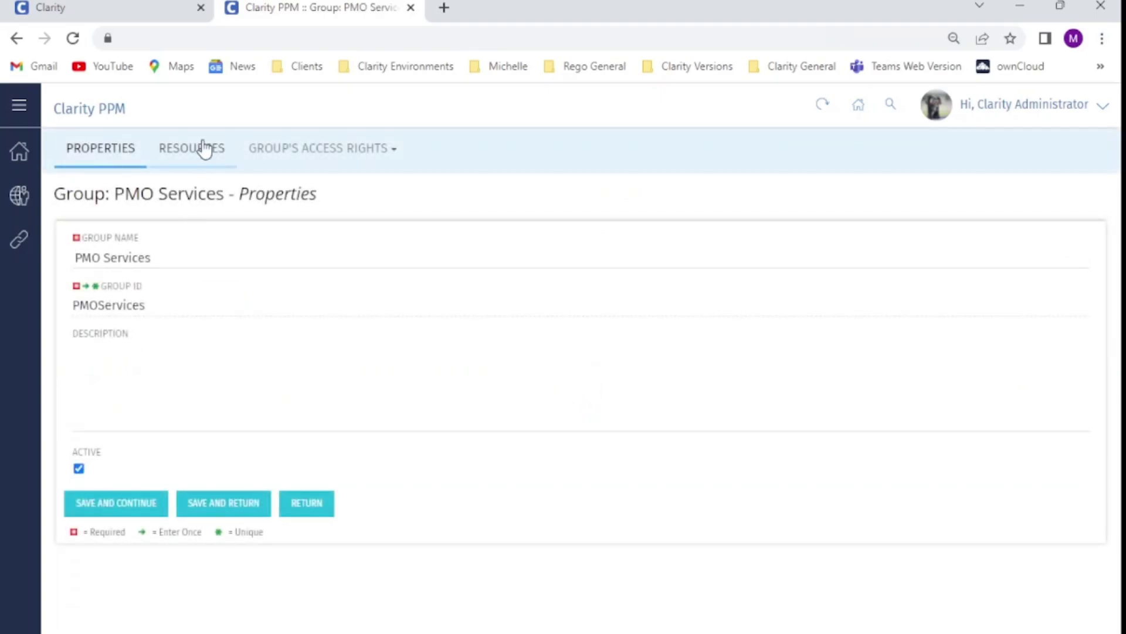
click(194, 151)
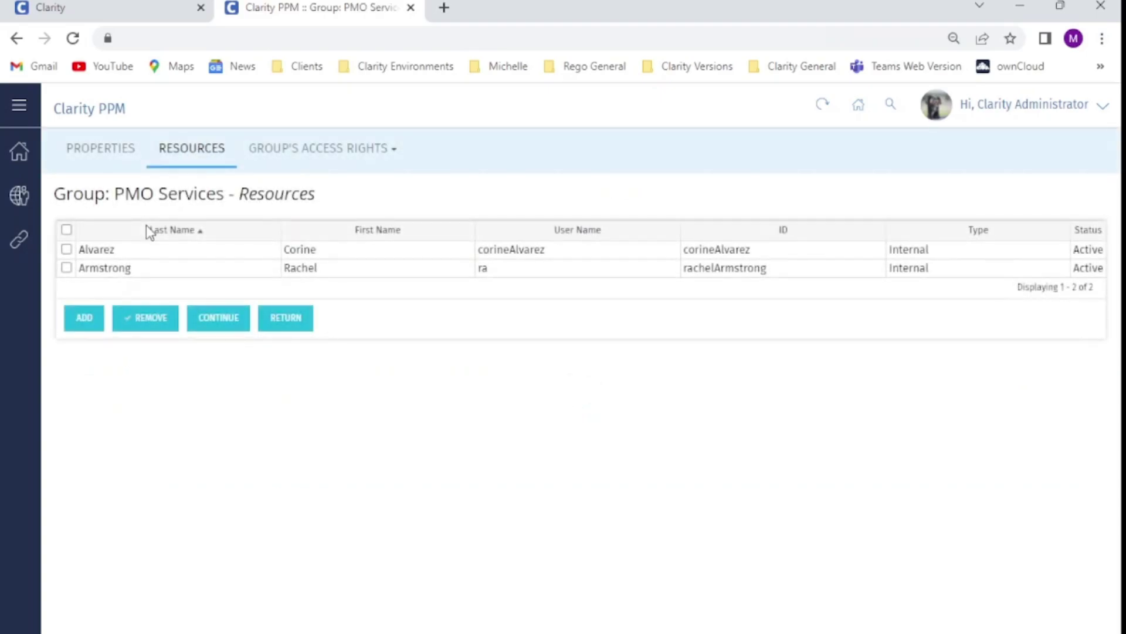
click(376, 270)
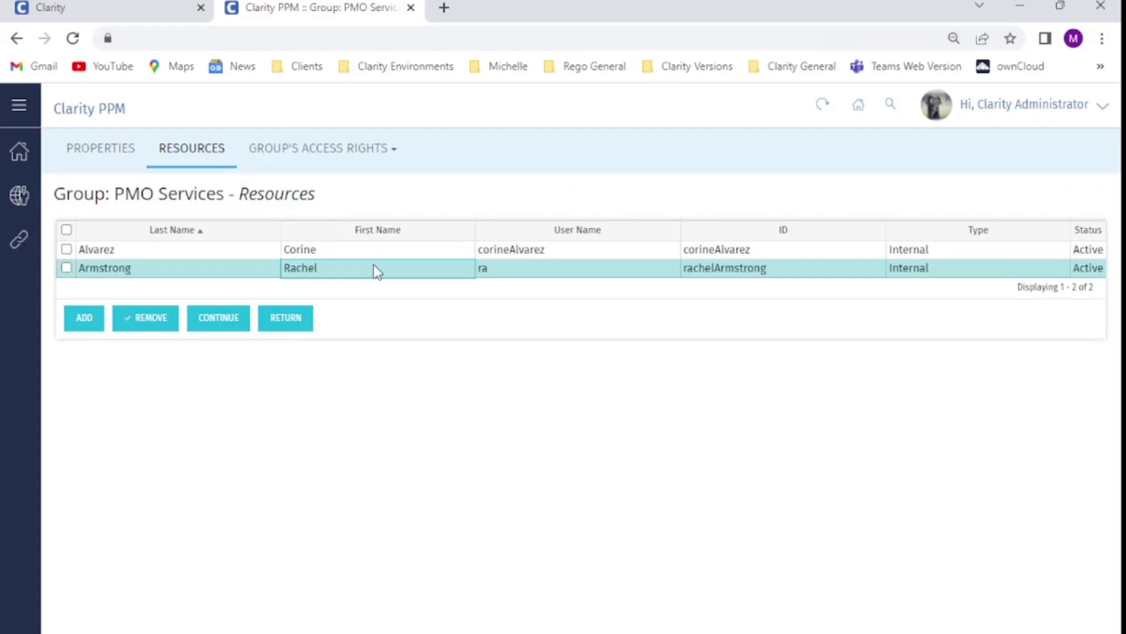
click(286, 327)
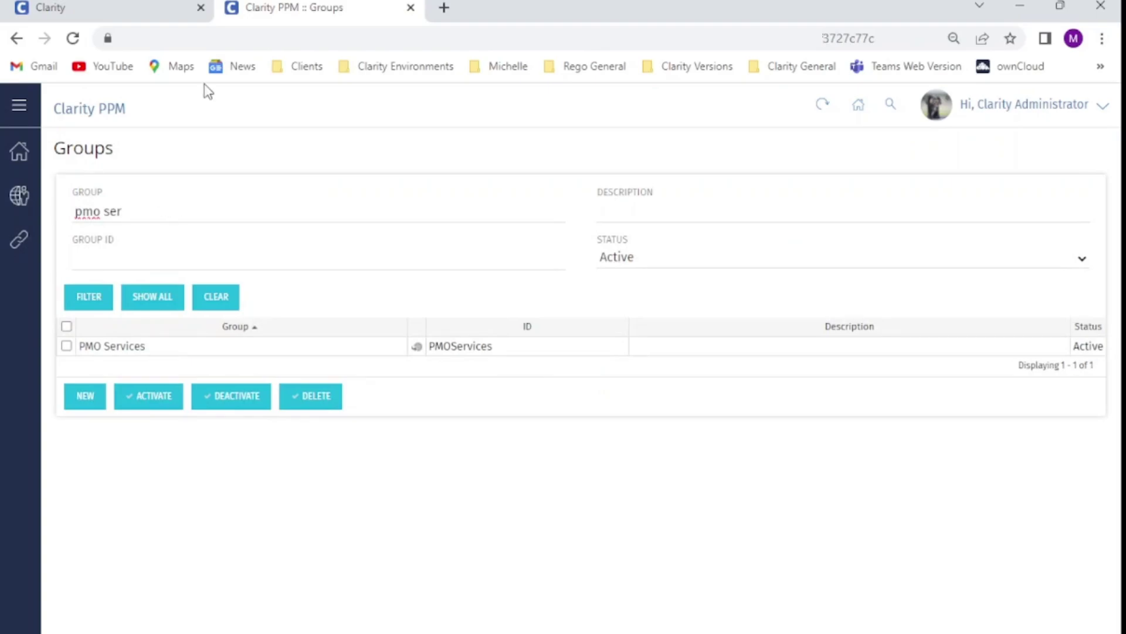
Step: Filter groups on 'proj' and review the PMO Project Manager group's members
key(BackSpace)
key(BackSpace)
key(BackSpace)
text(proj)
key(Return)
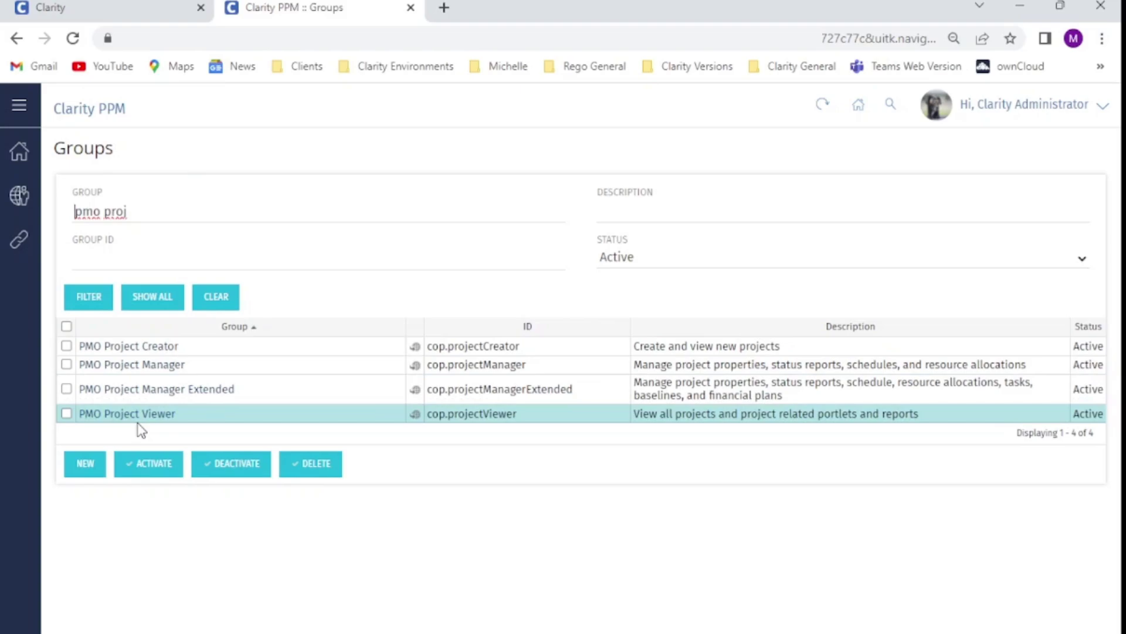
click(153, 365)
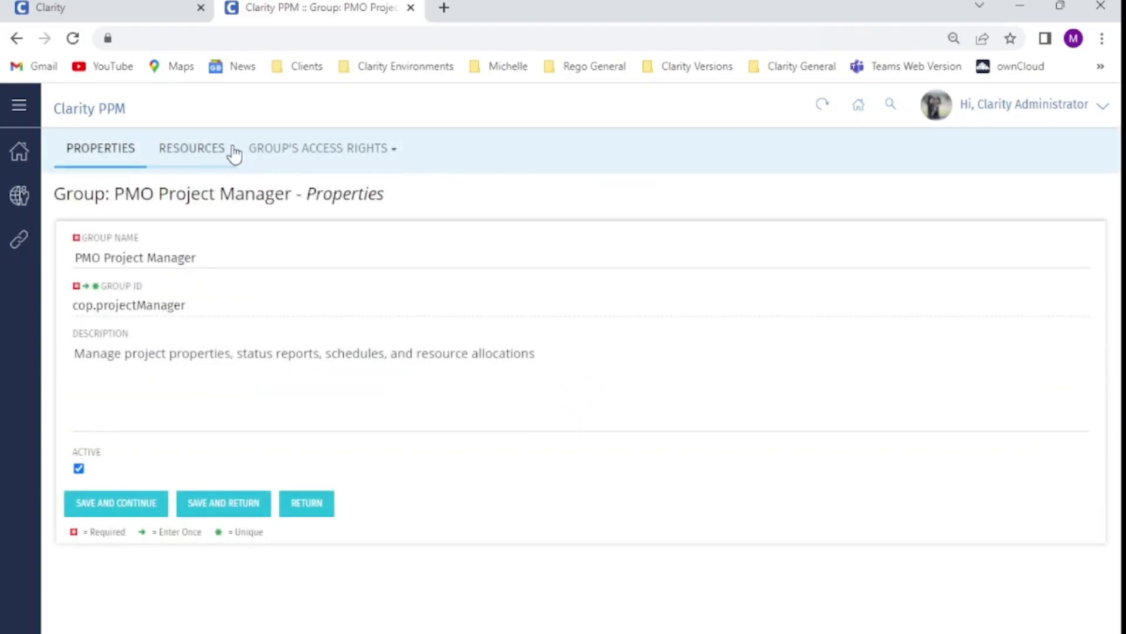
click(202, 148)
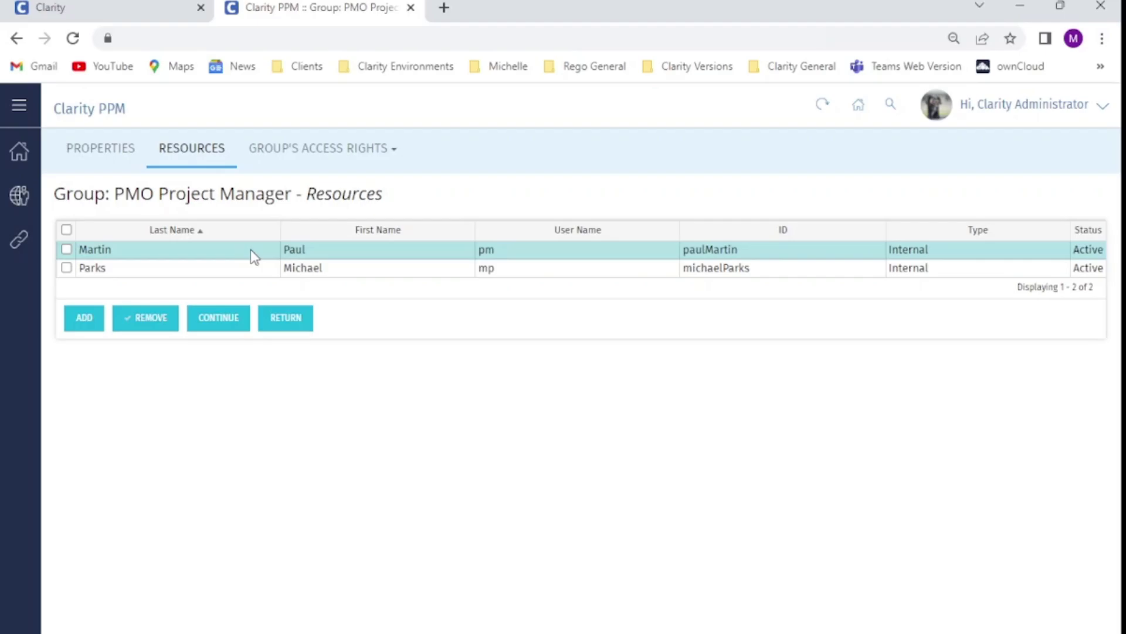
click(284, 320)
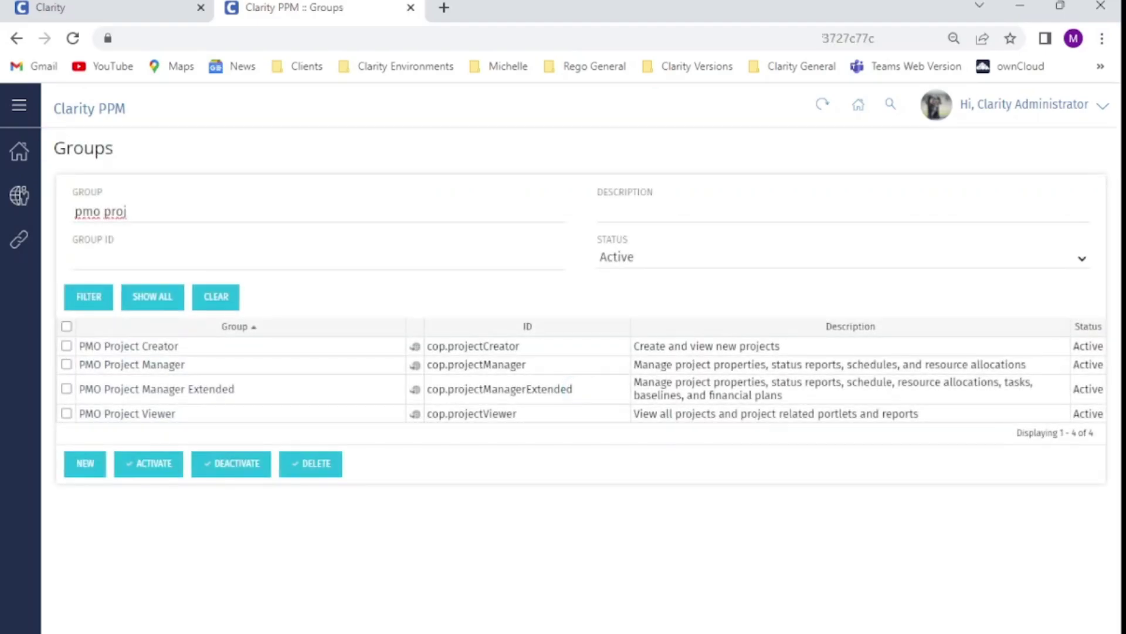
Step: Filter groups on 'team' and review the PMO Team Member group's members
click(105, 214)
double_click(105, 214)
text(team)
key(Return)
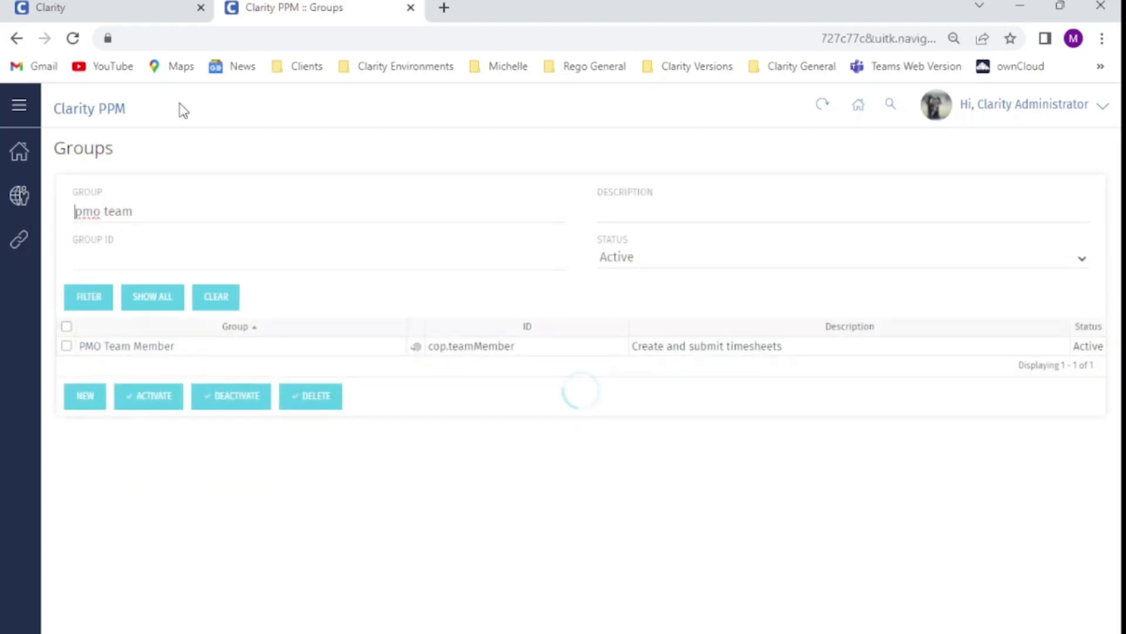
click(144, 348)
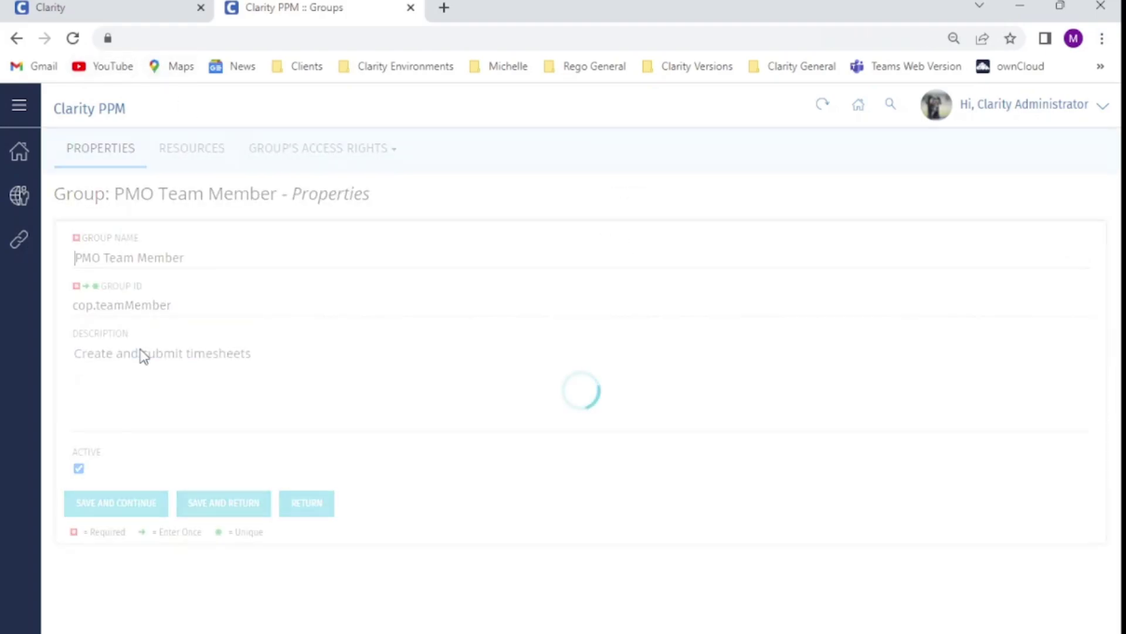
click(202, 150)
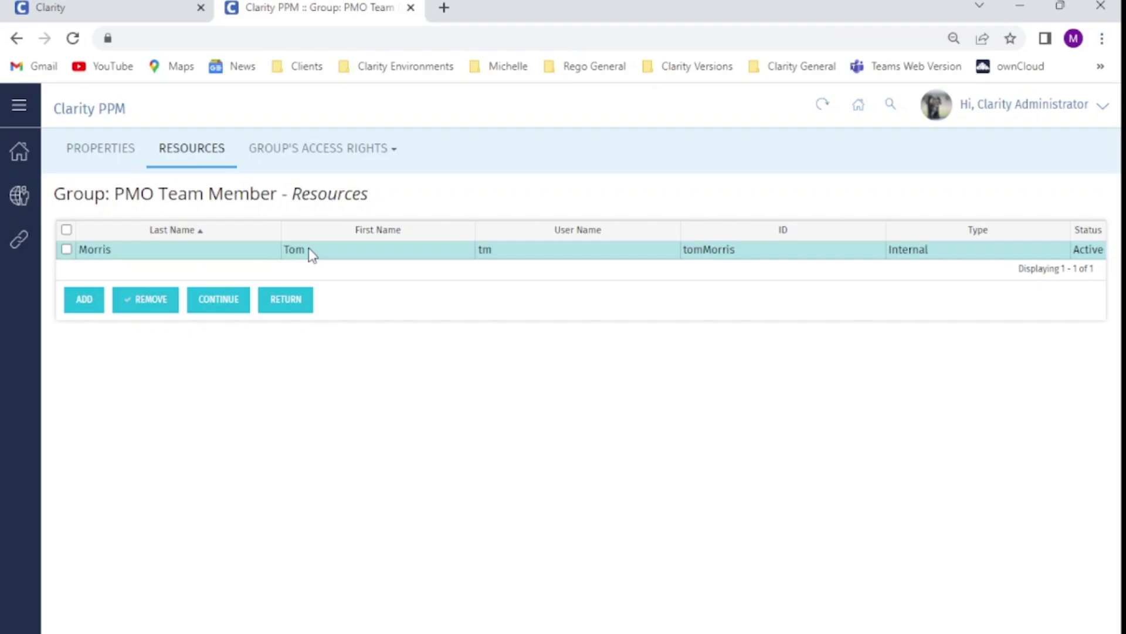
click(299, 306)
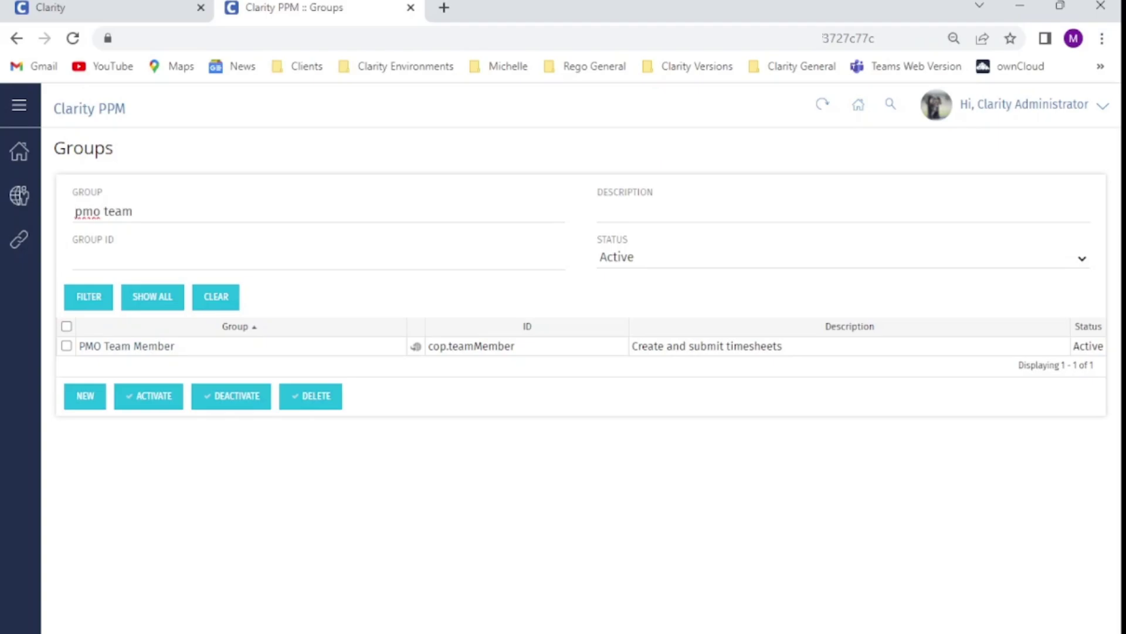
Step: Close the classic tab, log out and sign in as the team member user
click(412, 8)
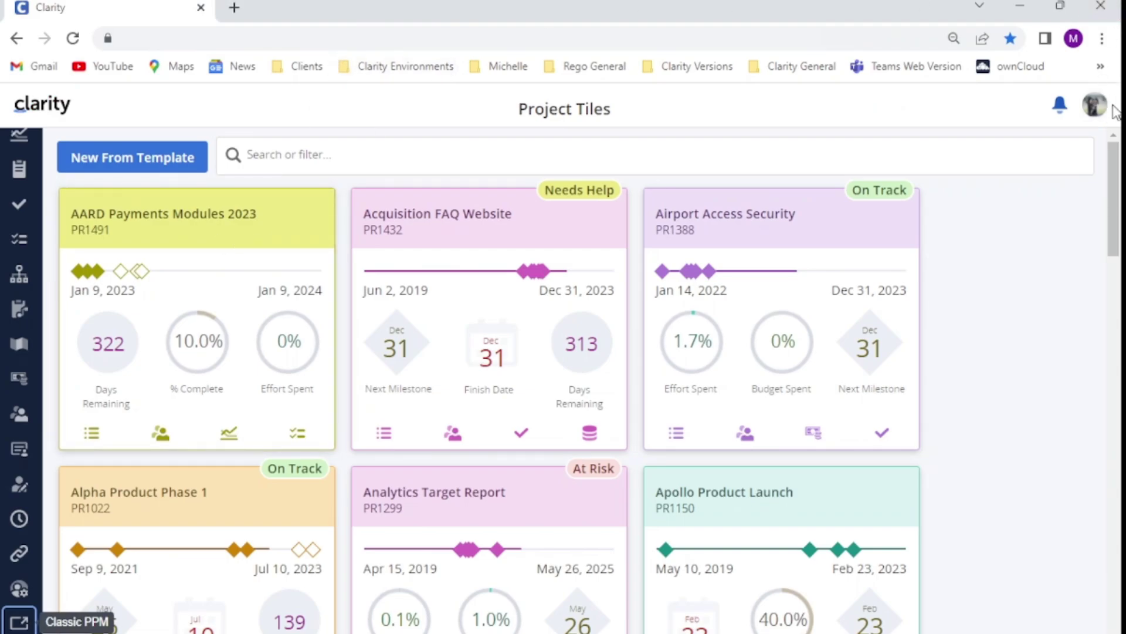
click(1095, 104)
click(962, 251)
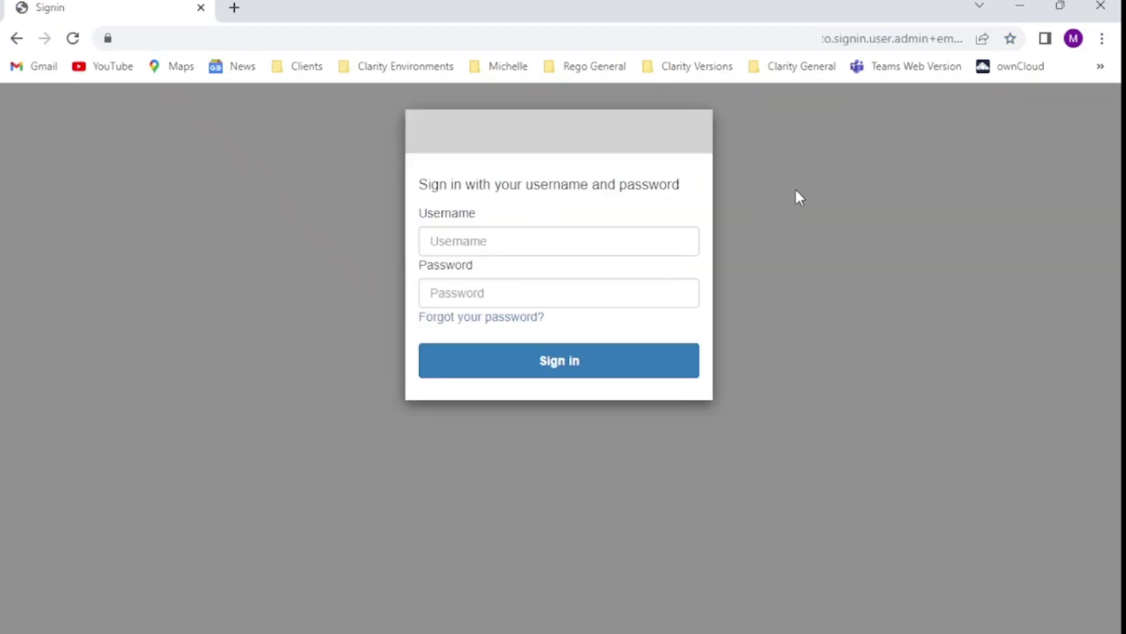
drag(501, 244, 372, 238)
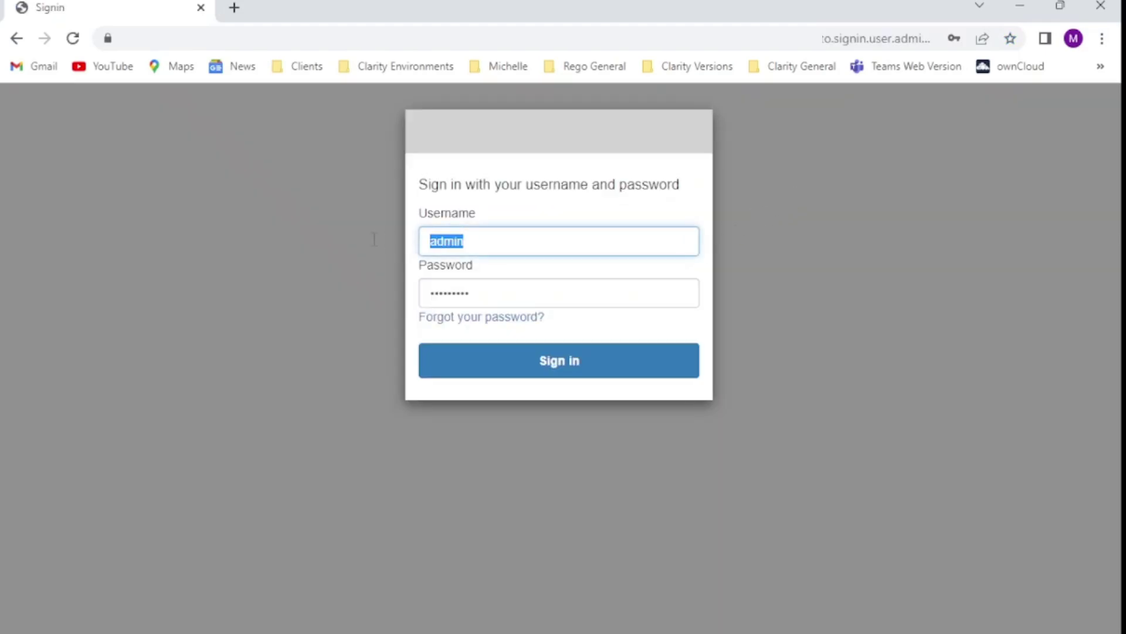
text(tm)
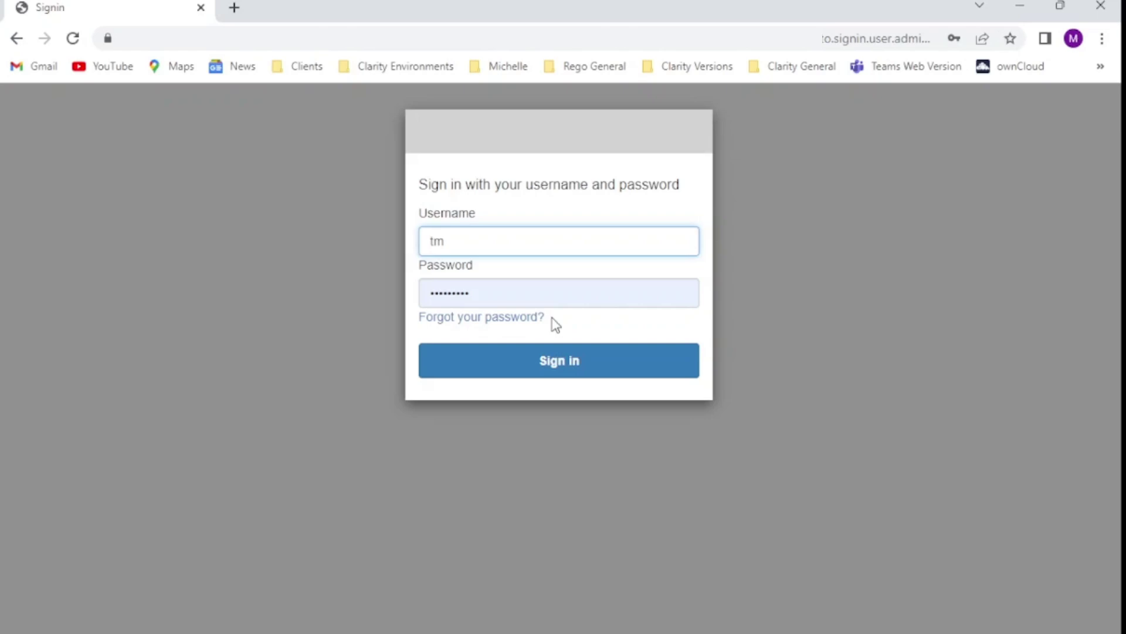
click(535, 360)
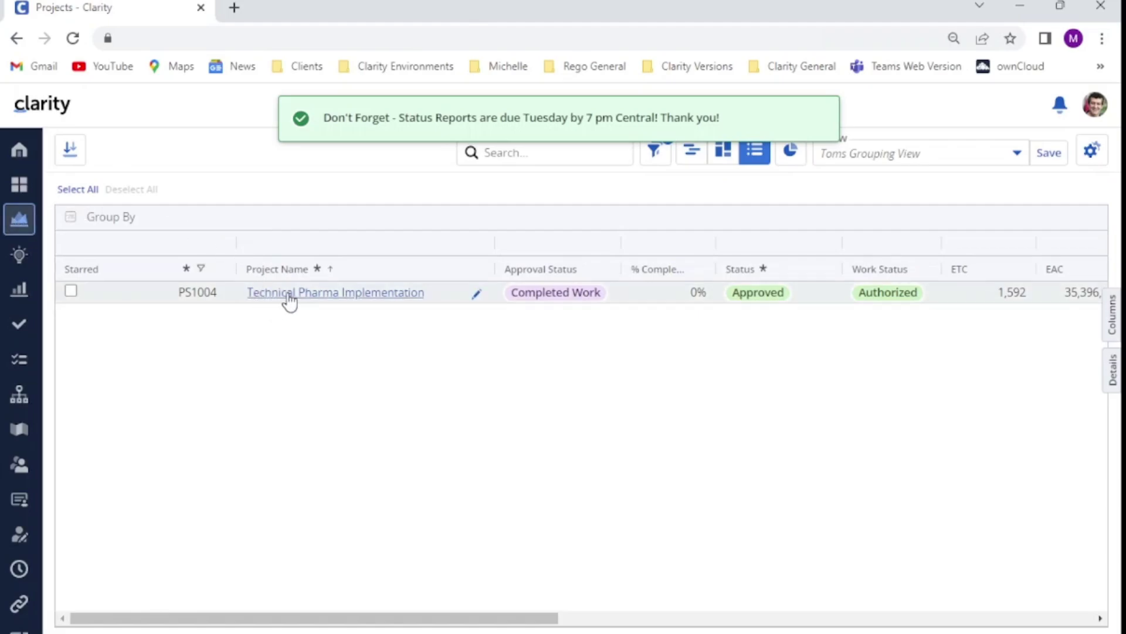
Step: Change Technical Pharma Implementation's Stage from Stage 2: Scoping to Lean/Check
click(316, 299)
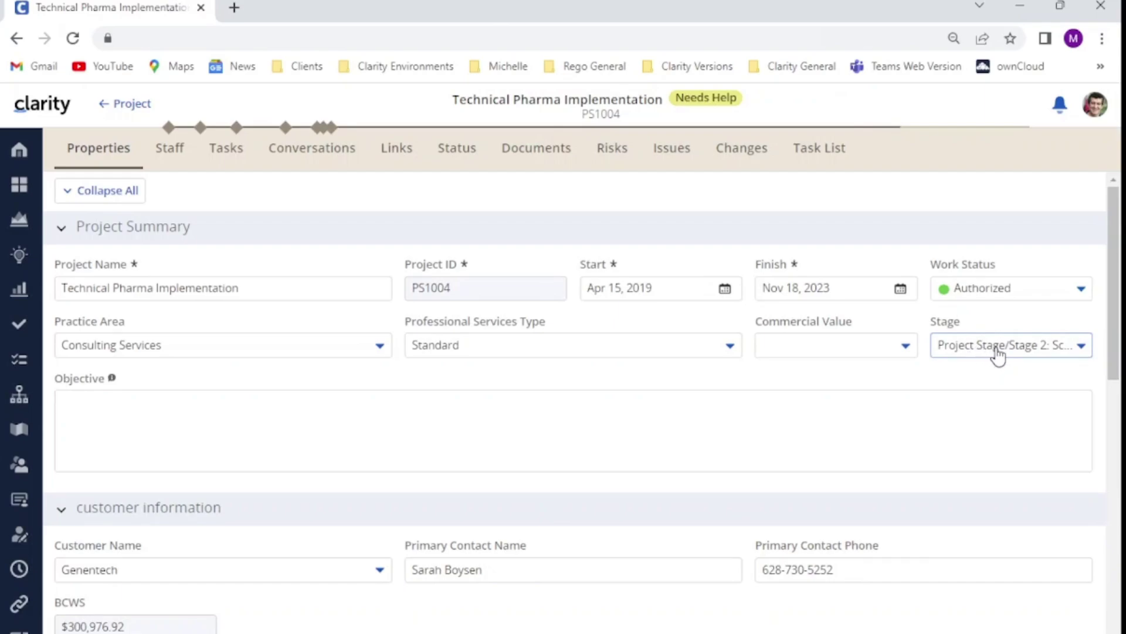
double_click(997, 350)
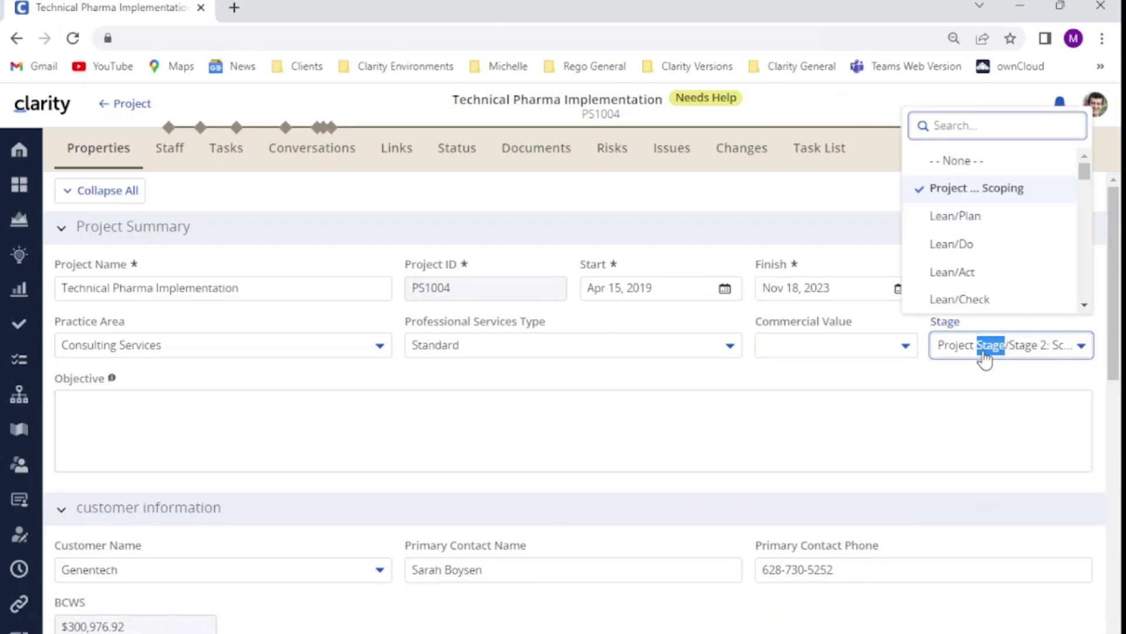
click(972, 300)
click(815, 448)
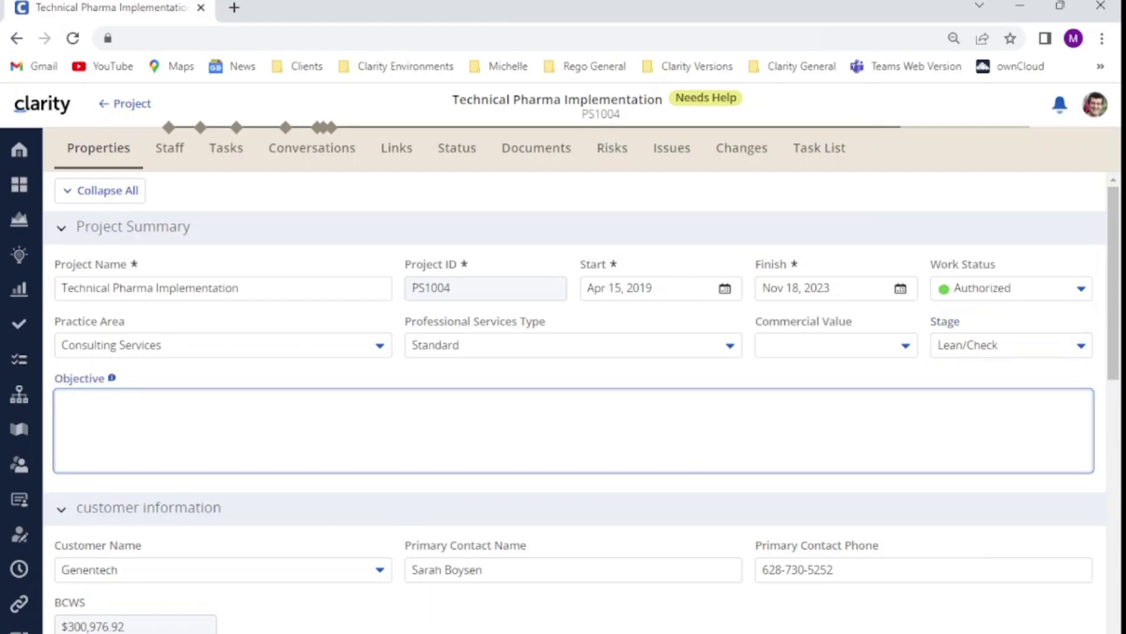
Step: Log out of the team member account and sign in as the project manager user
click(1094, 104)
click(971, 226)
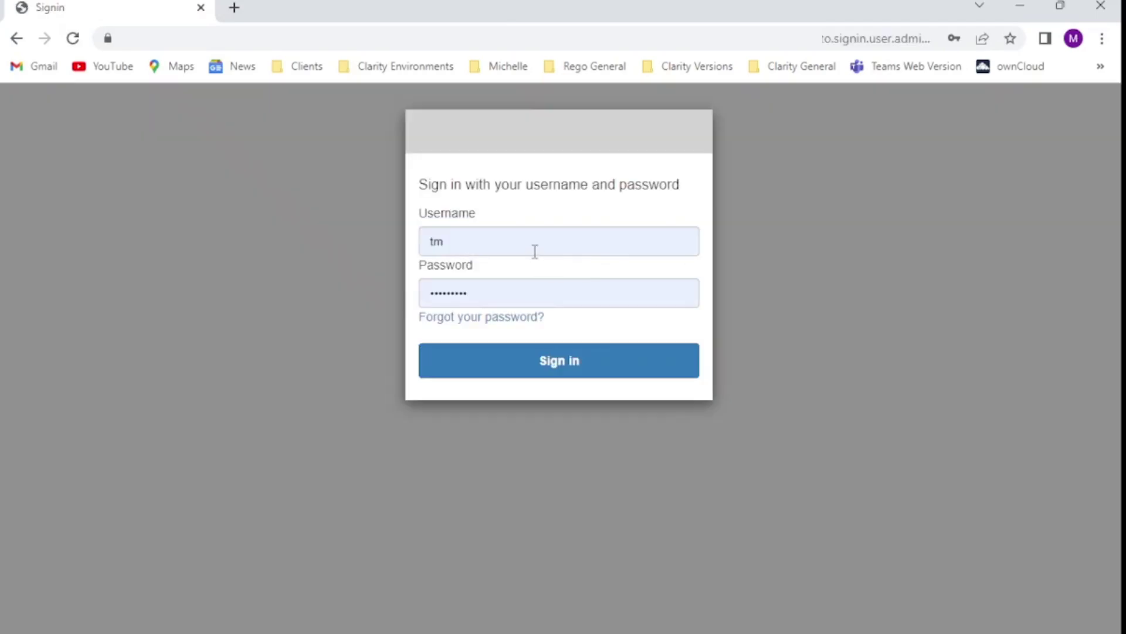
double_click(535, 251)
text(pm)
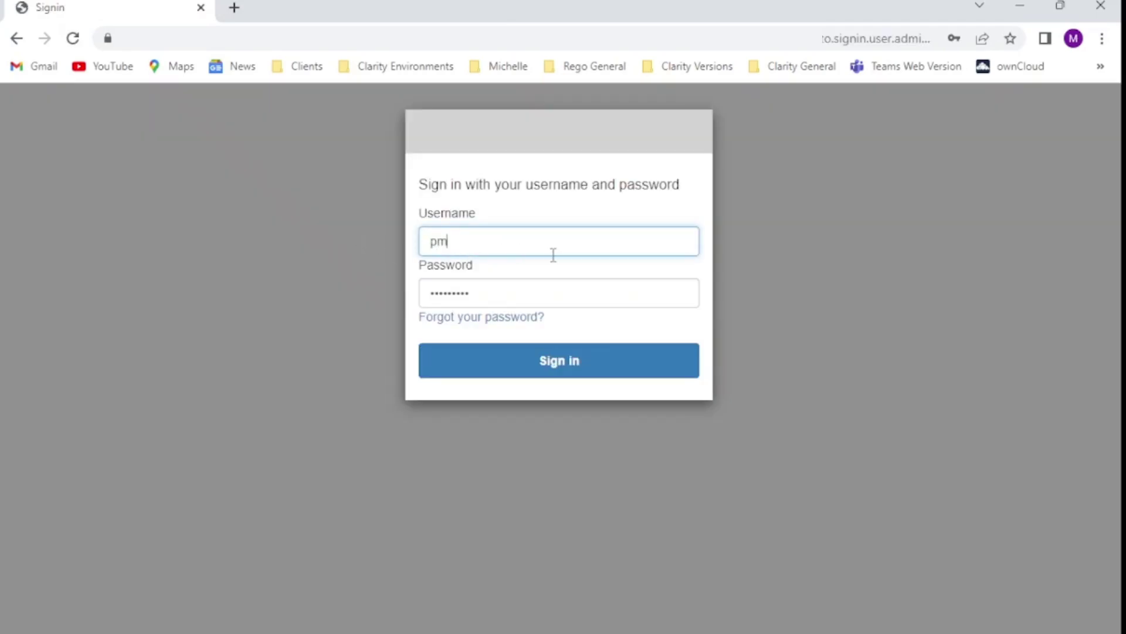
click(556, 365)
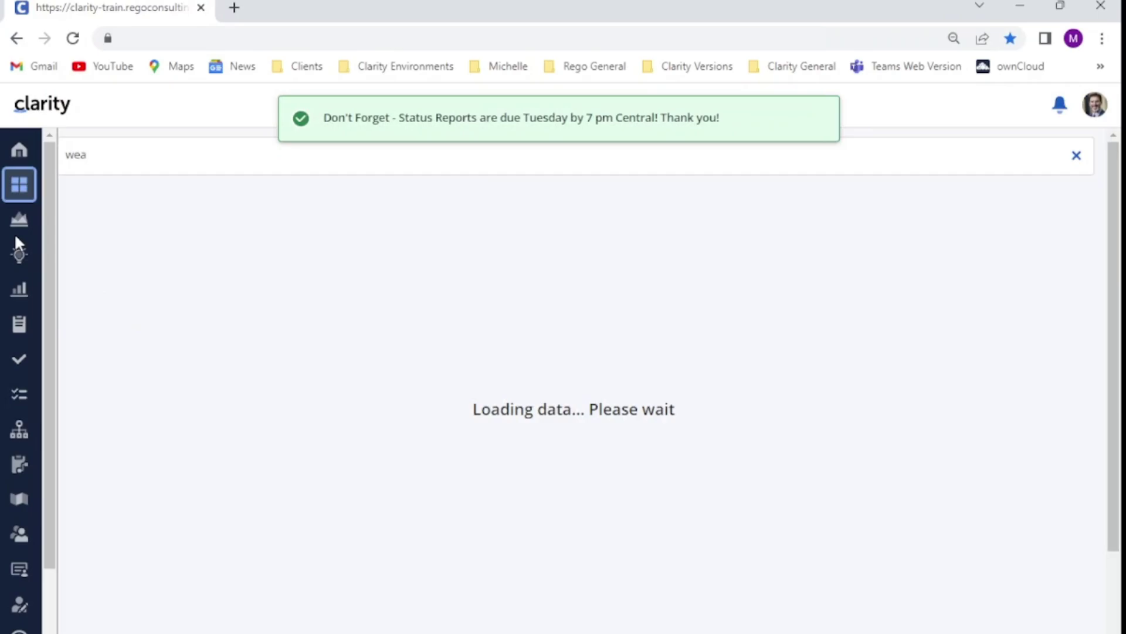
Step: Set Technical Pharma Implementation's Stage to New Product Management
click(17, 222)
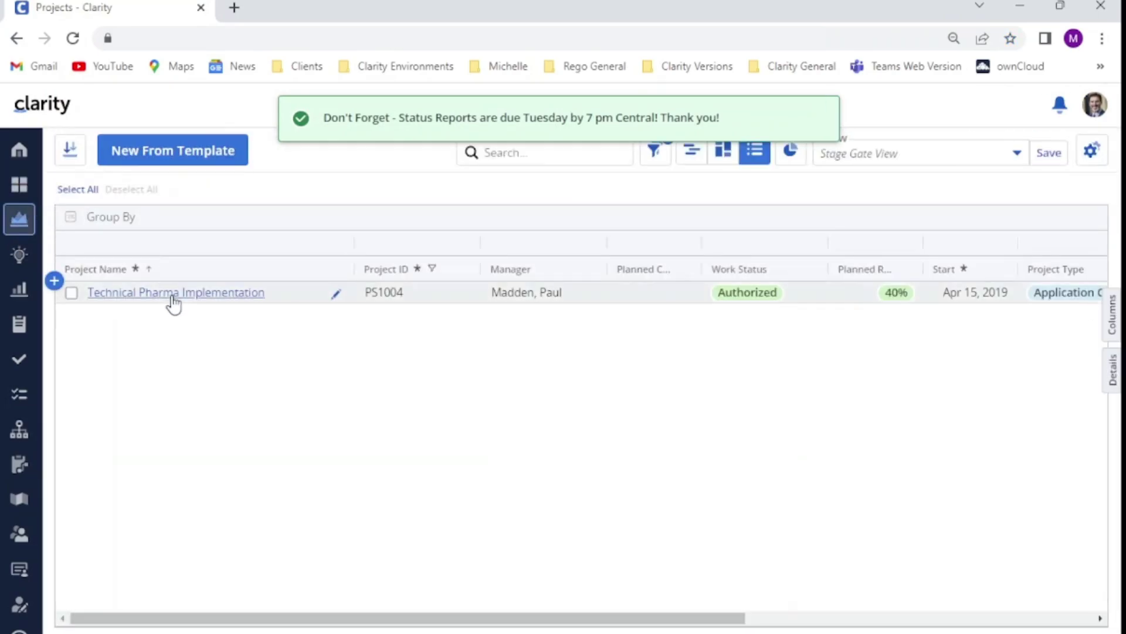
click(192, 297)
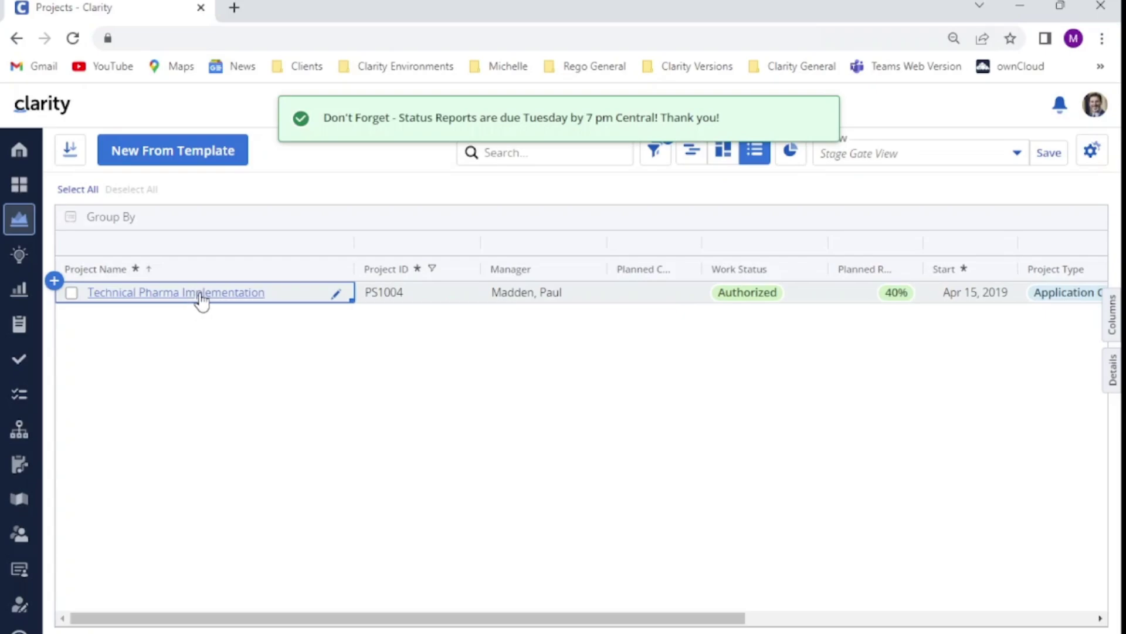
click(219, 293)
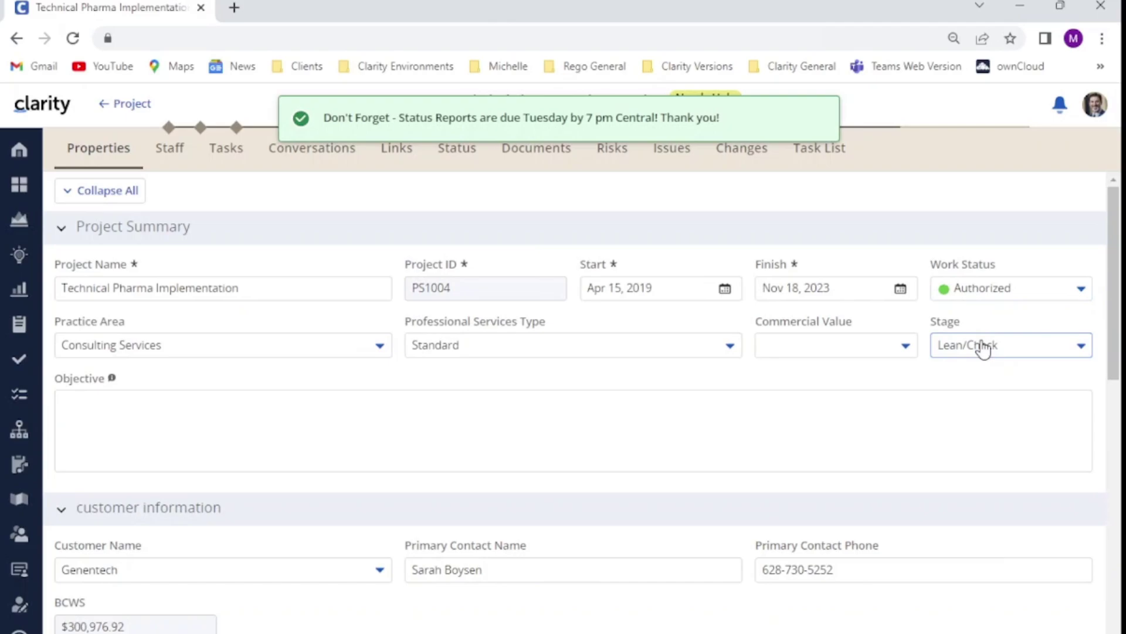
click(992, 350)
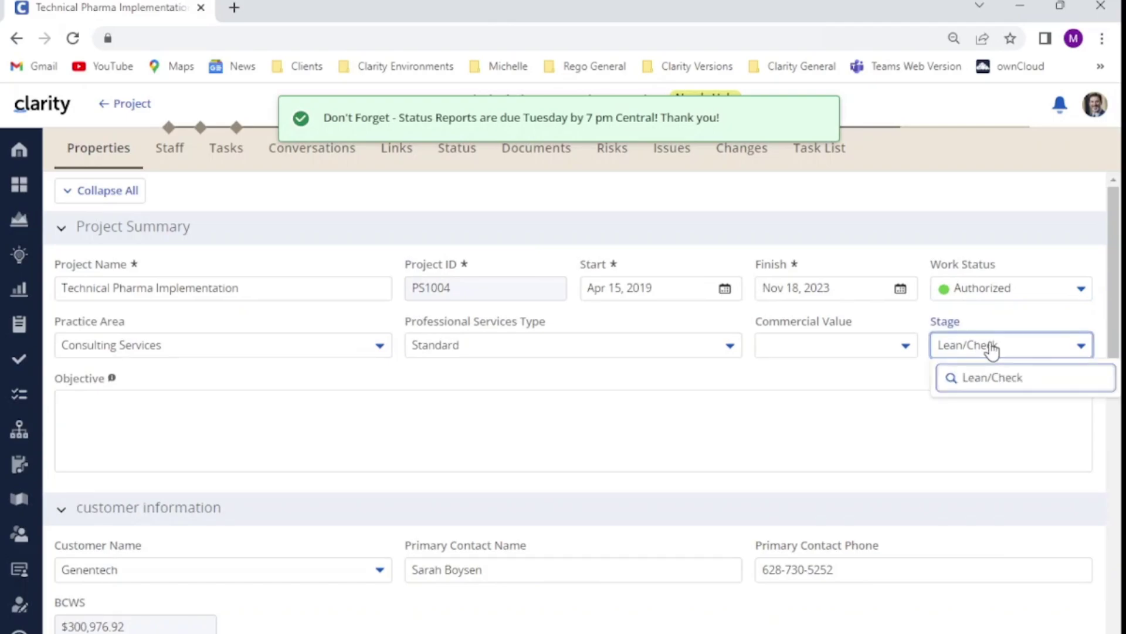
click(970, 301)
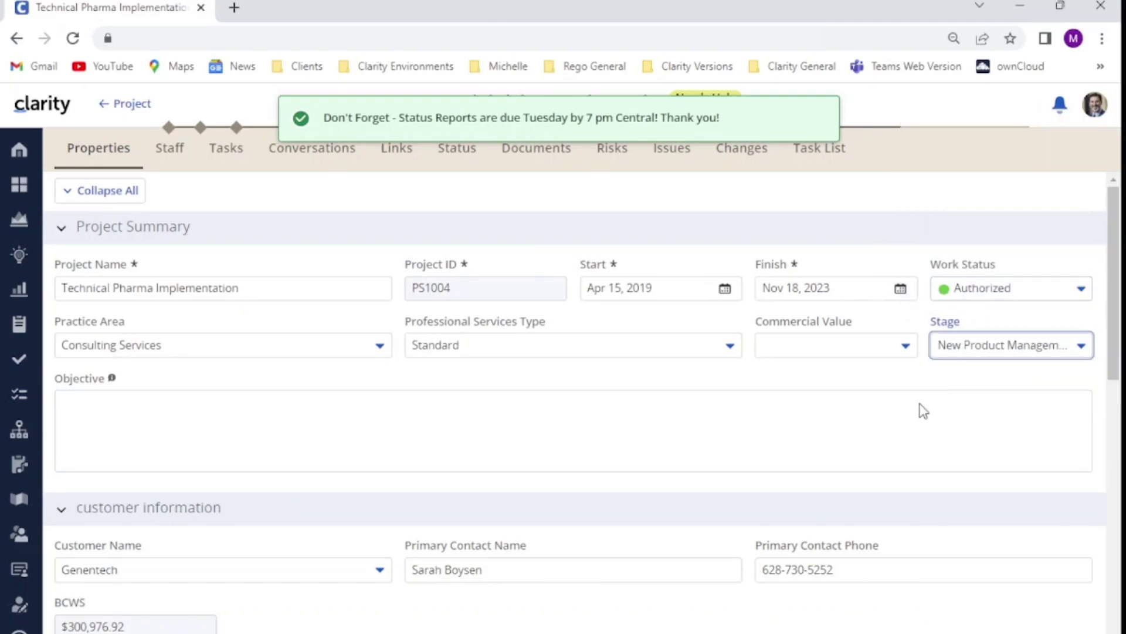
click(904, 425)
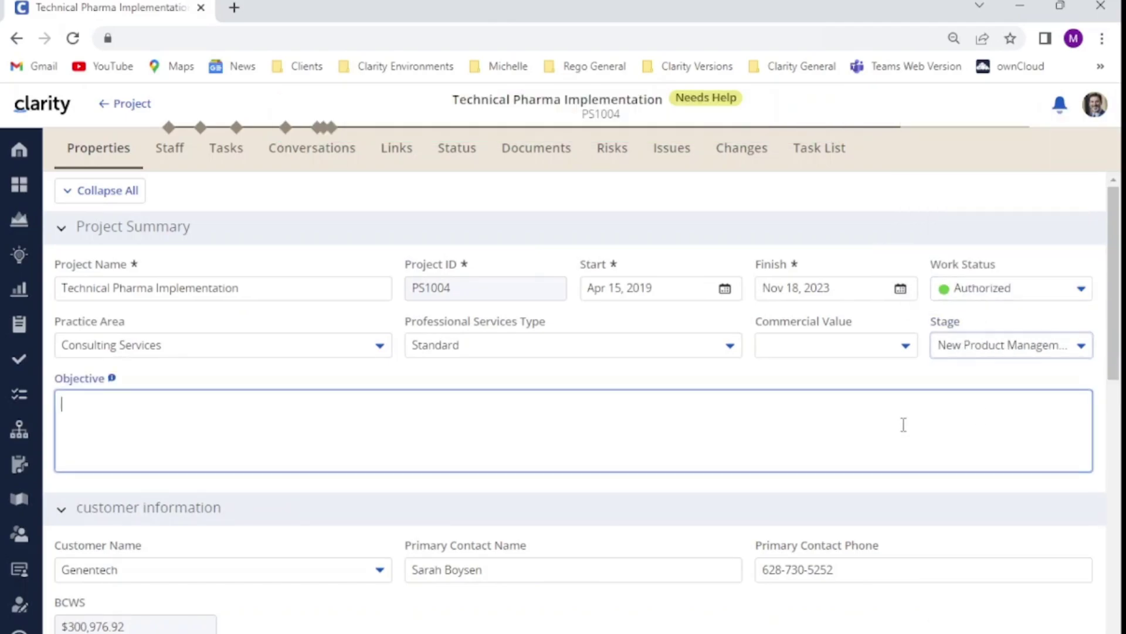
click(1095, 104)
Step: Log out of the project manager account and sign in as the RA user
click(979, 252)
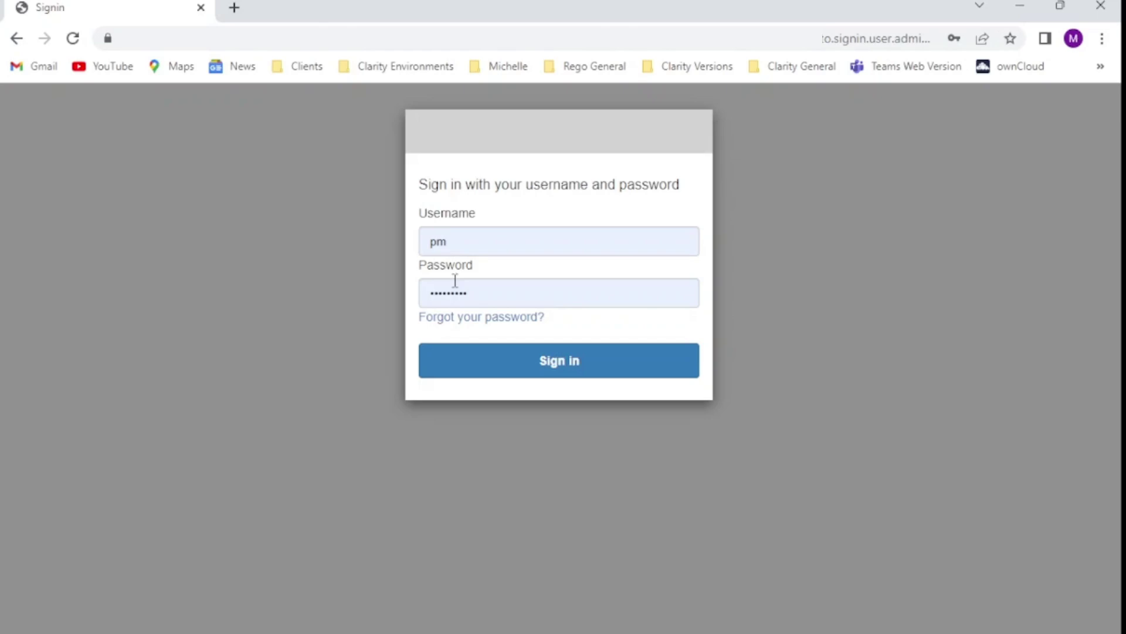
key(BackSpace)
key(BackSpace)
text(ra)
click(557, 363)
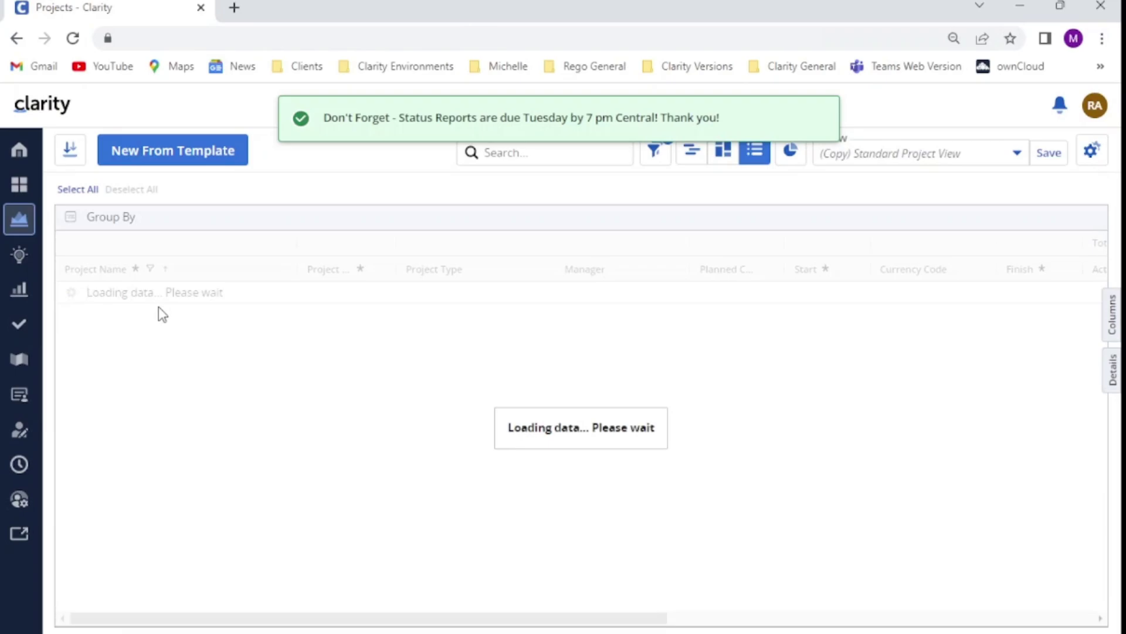
Step: Set Technical Pharma Implementation's Stage back to Lean/Check
click(173, 302)
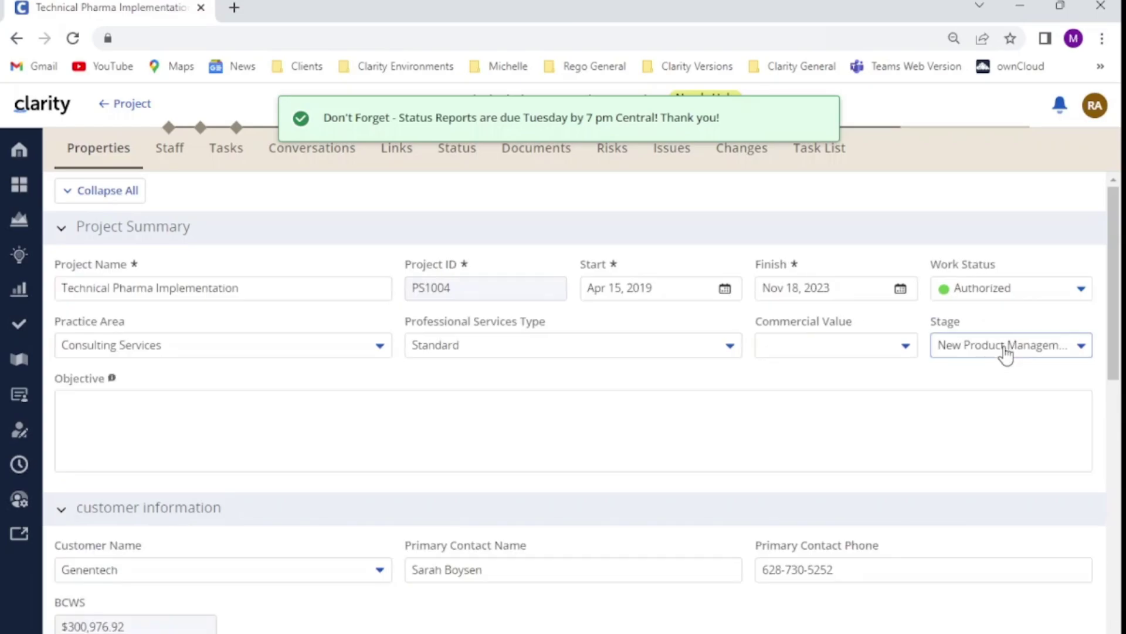
click(1006, 352)
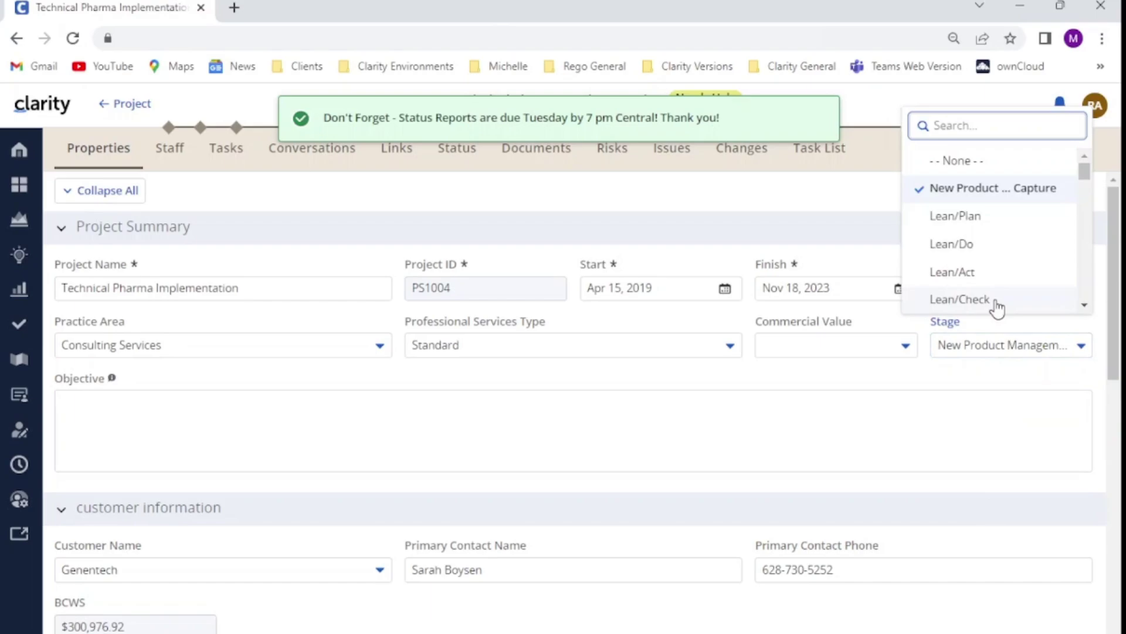
click(960, 300)
click(717, 445)
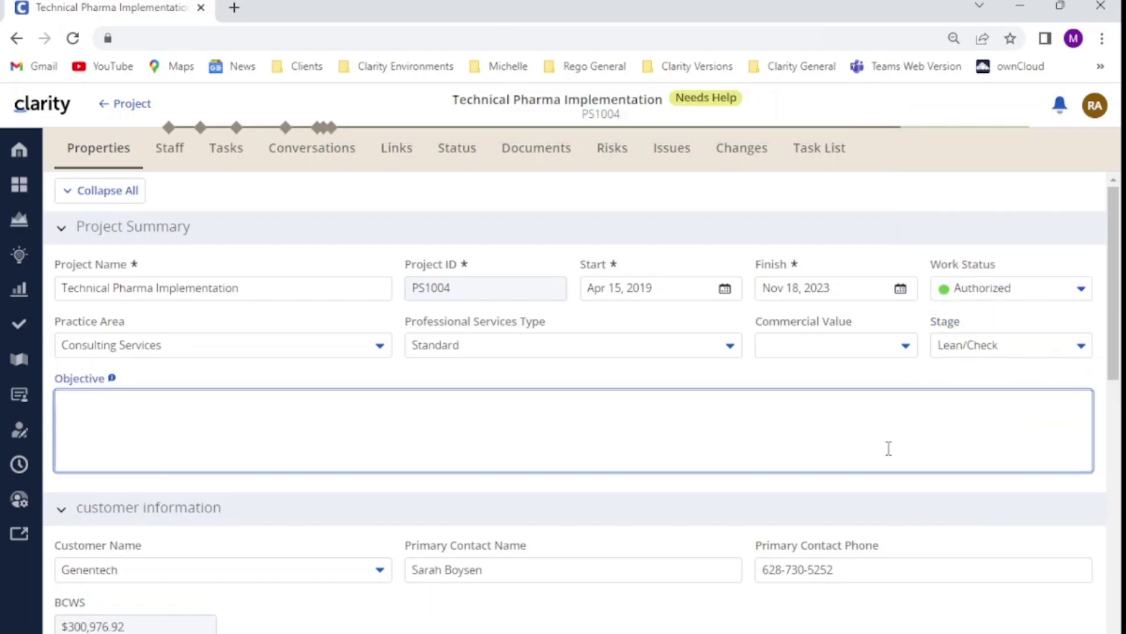
click(1095, 108)
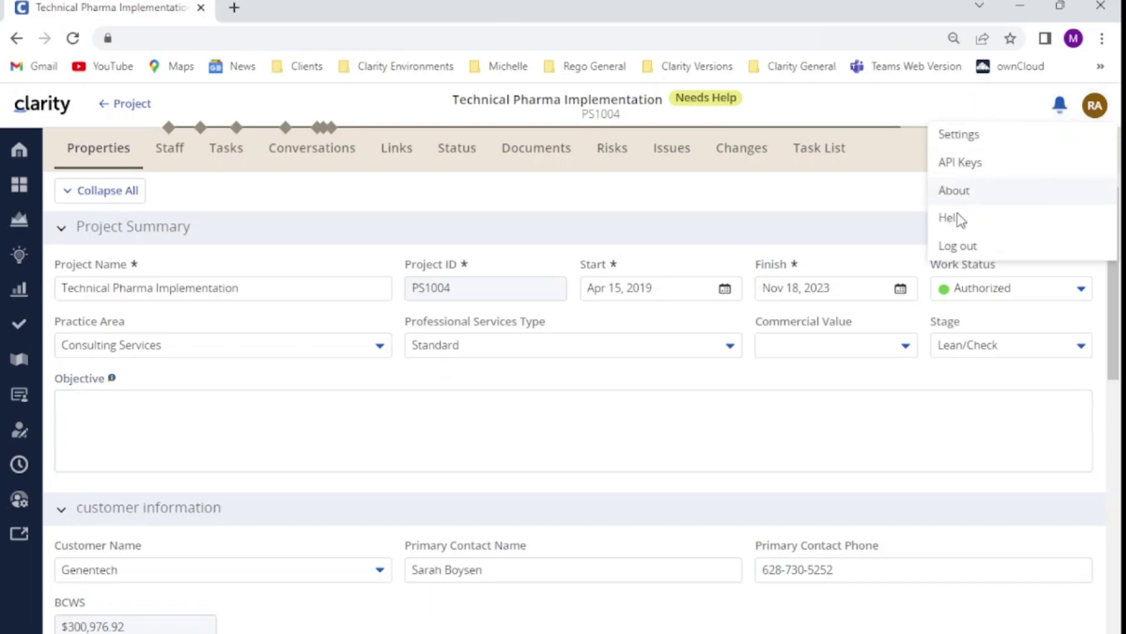
Step: Log out, sign back in with the saved administrator login, and open Administration
click(957, 247)
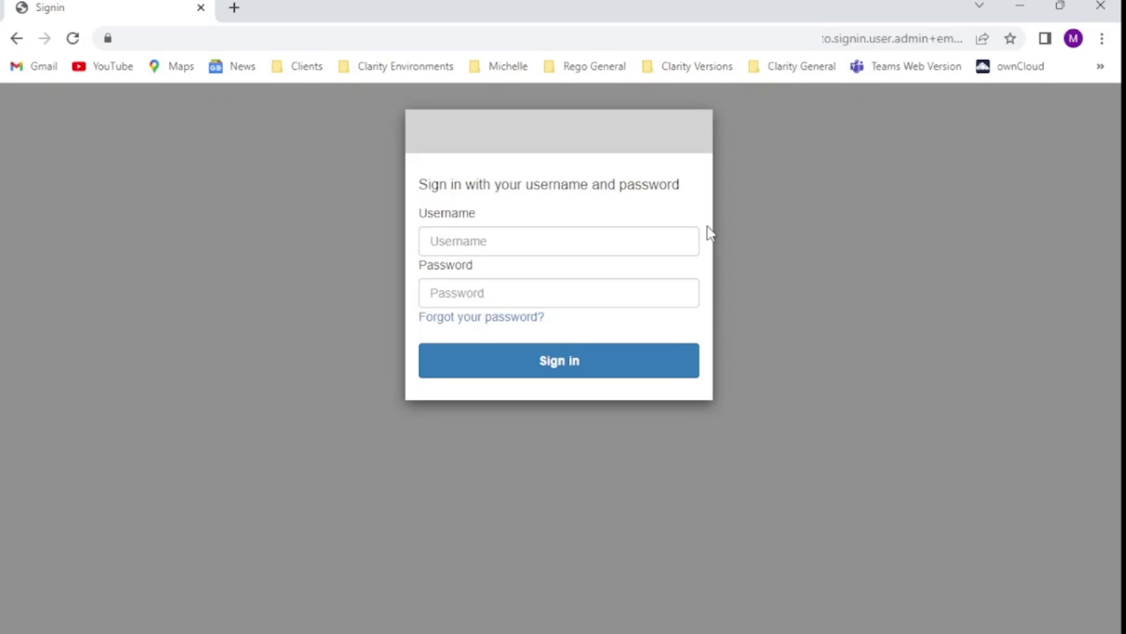
double_click(496, 246)
text(ad)
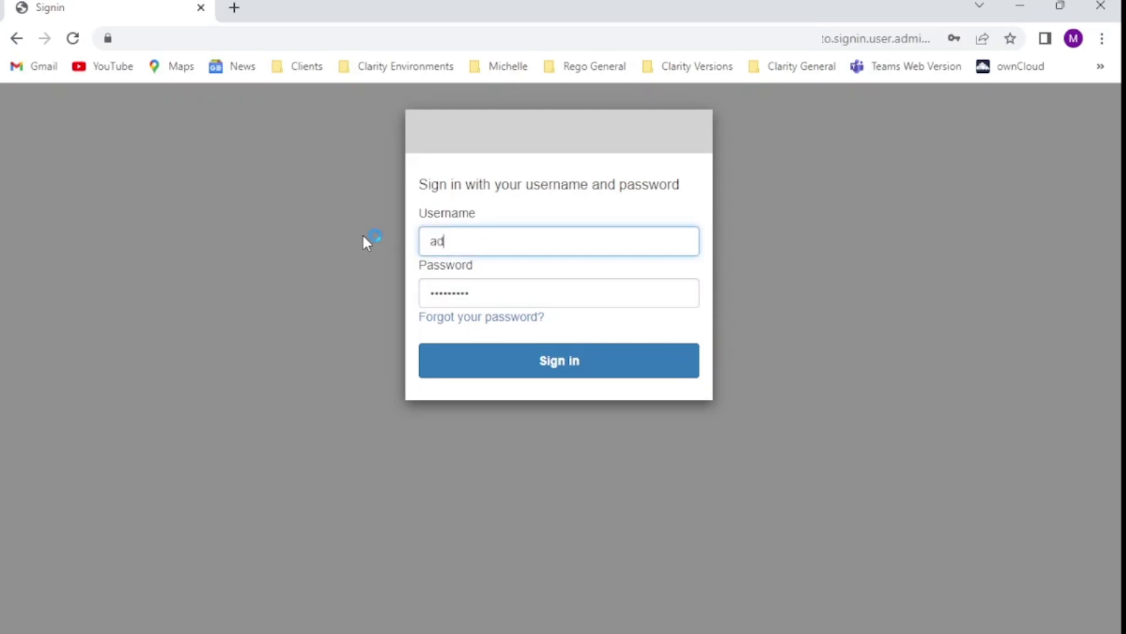
click(533, 282)
click(573, 355)
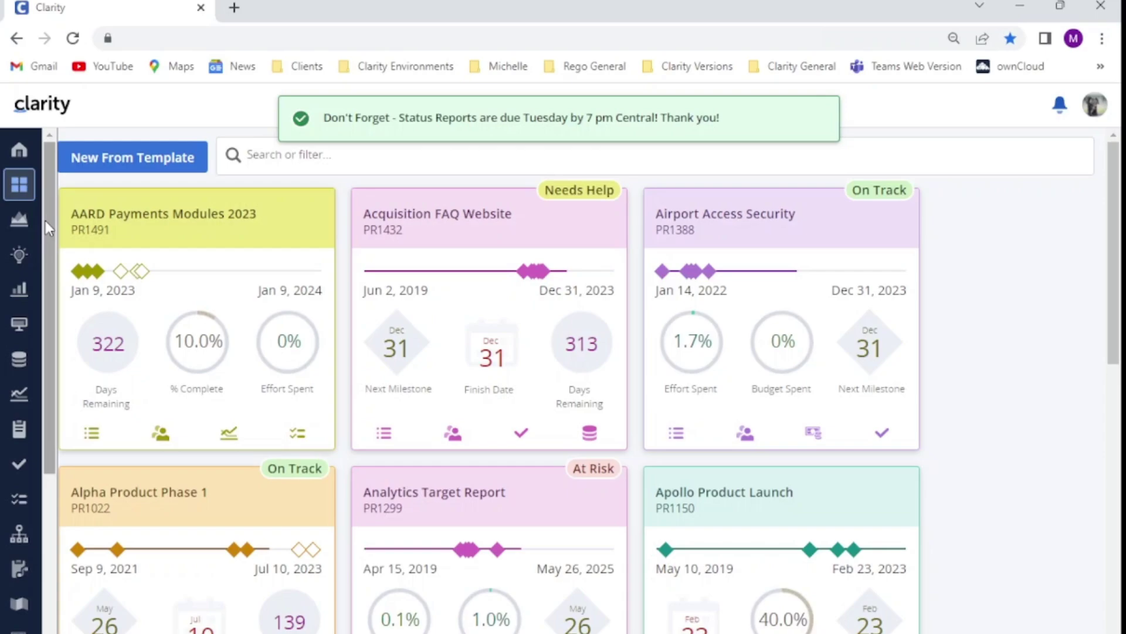
drag(44, 220, 40, 406)
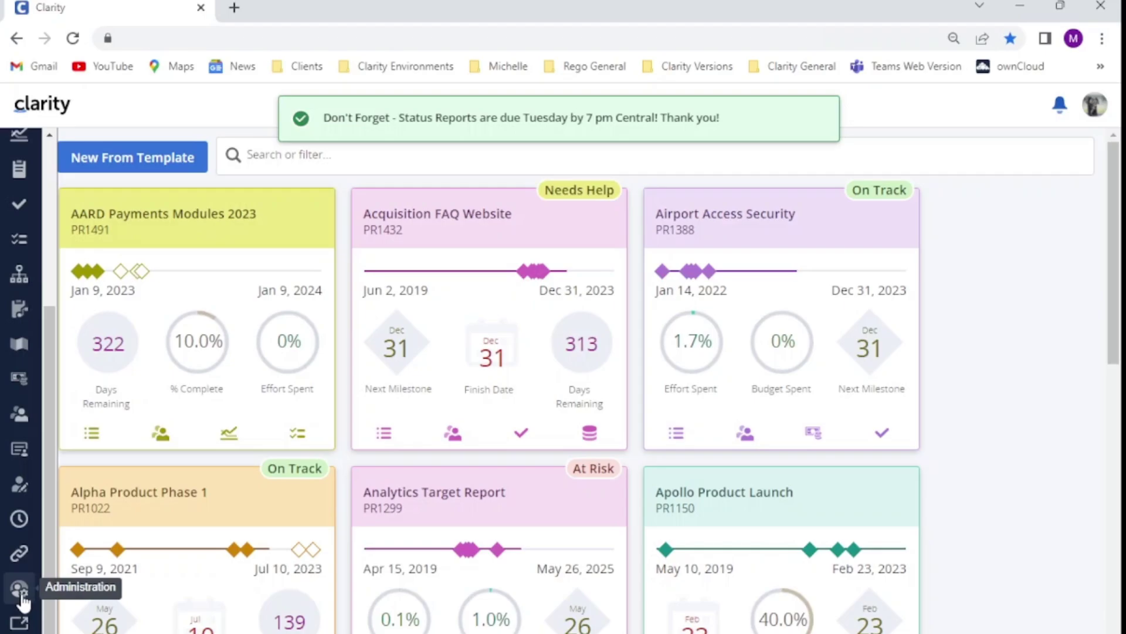
click(20, 589)
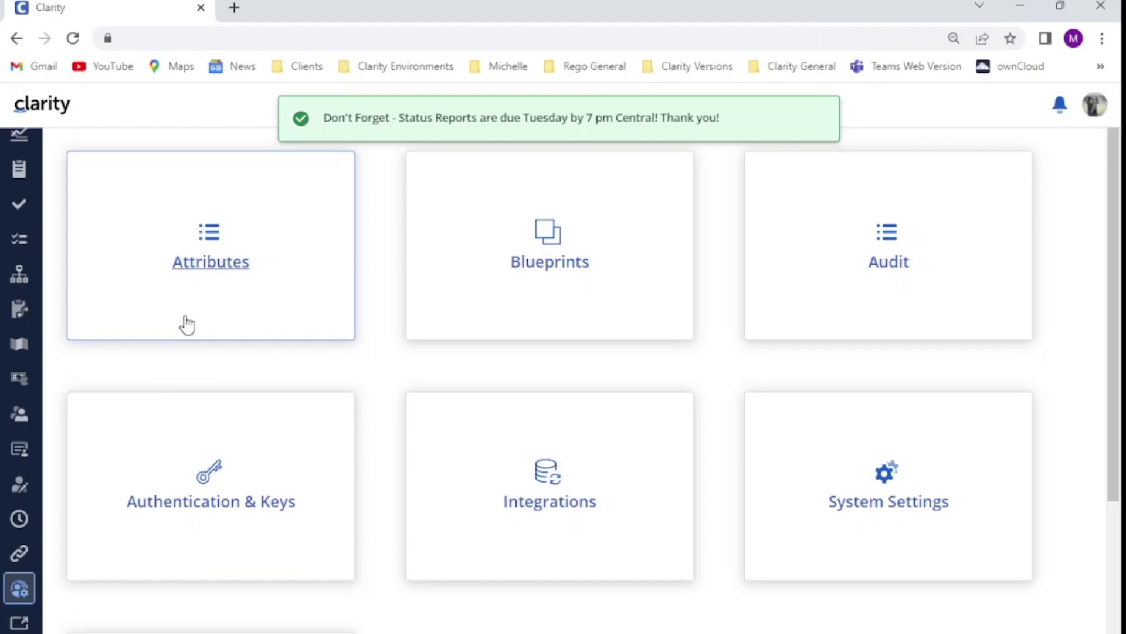
Step: Open Attributes, show the Object = Project and Attribute = stage filters, and select the Stage row
click(211, 263)
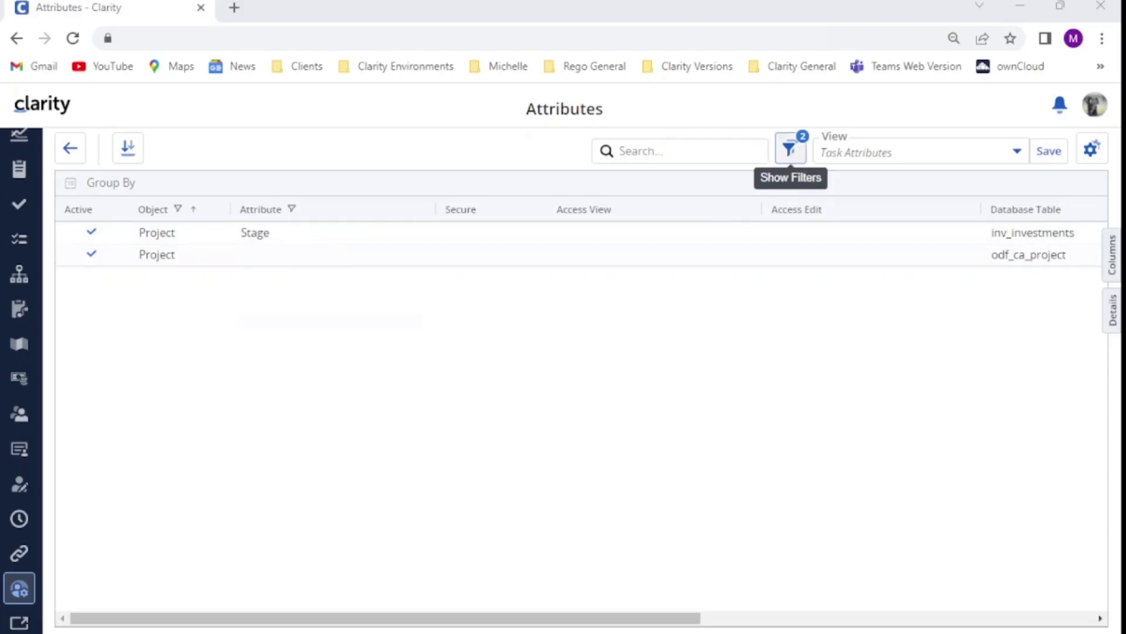
click(790, 149)
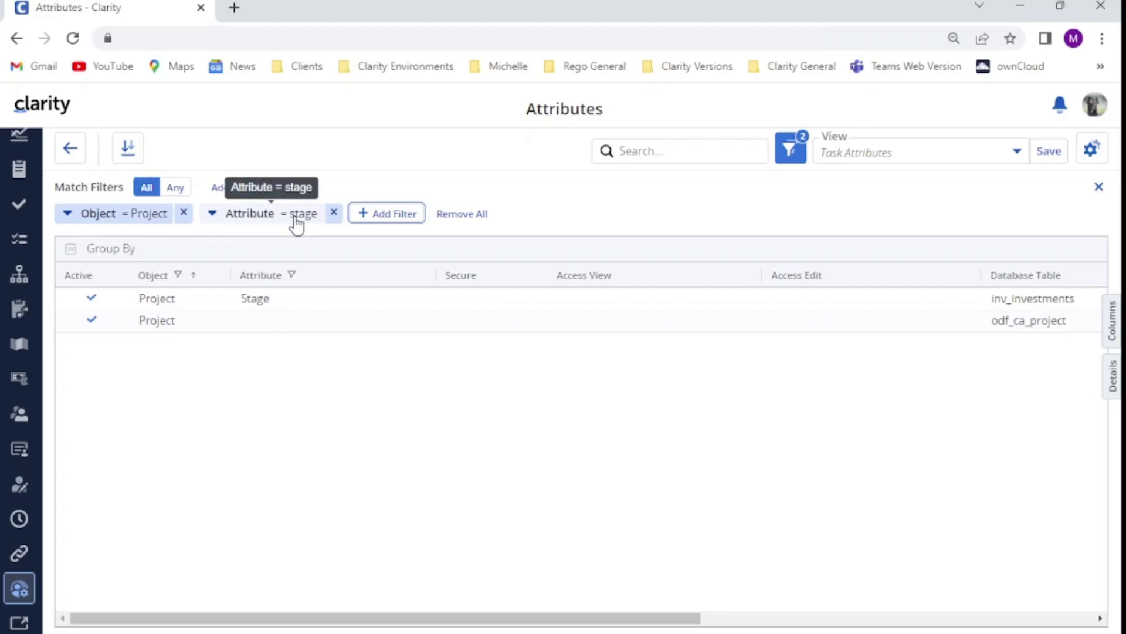
click(362, 302)
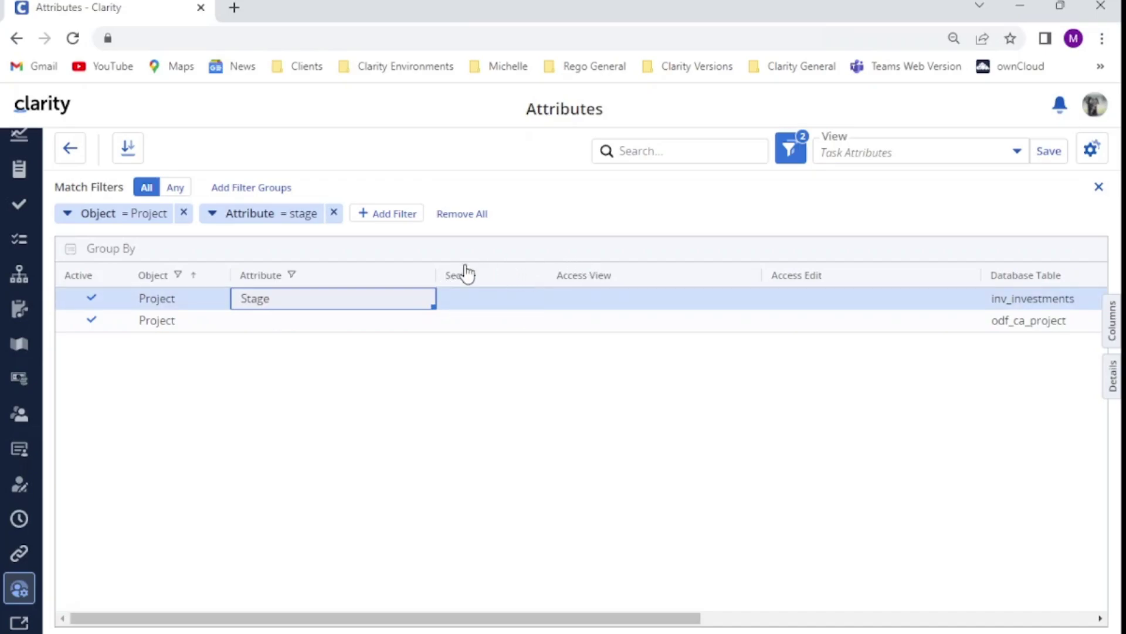
Step: Tick the Secure checkbox on the Project Stage attribute
click(491, 300)
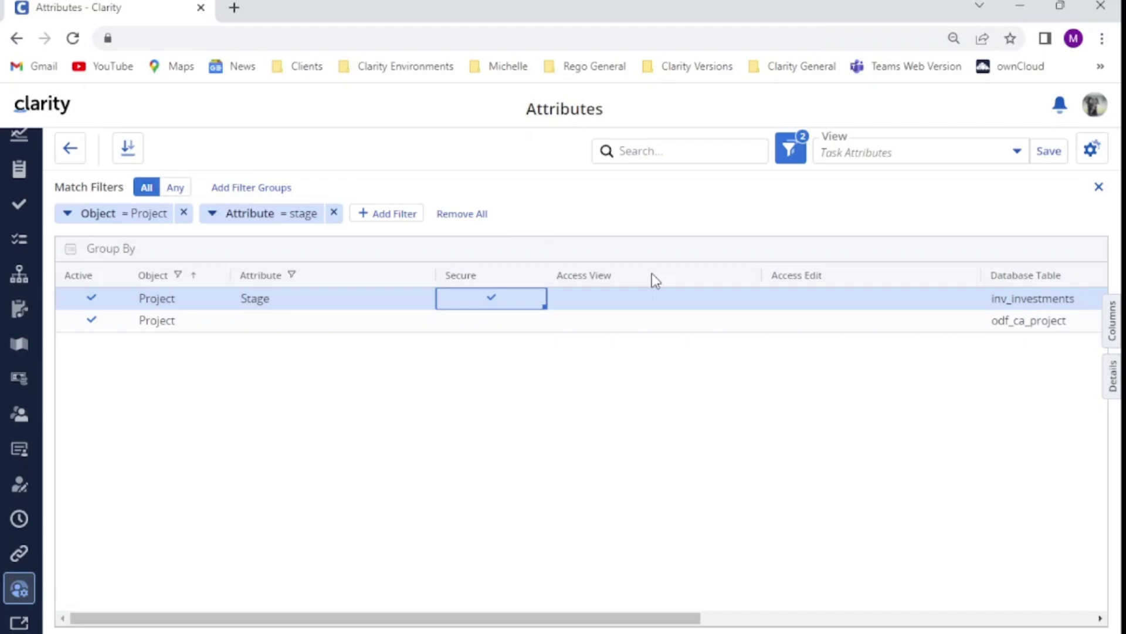
Step: Grant PMO Project Manager view access to the Project Stage attribute
click(604, 301)
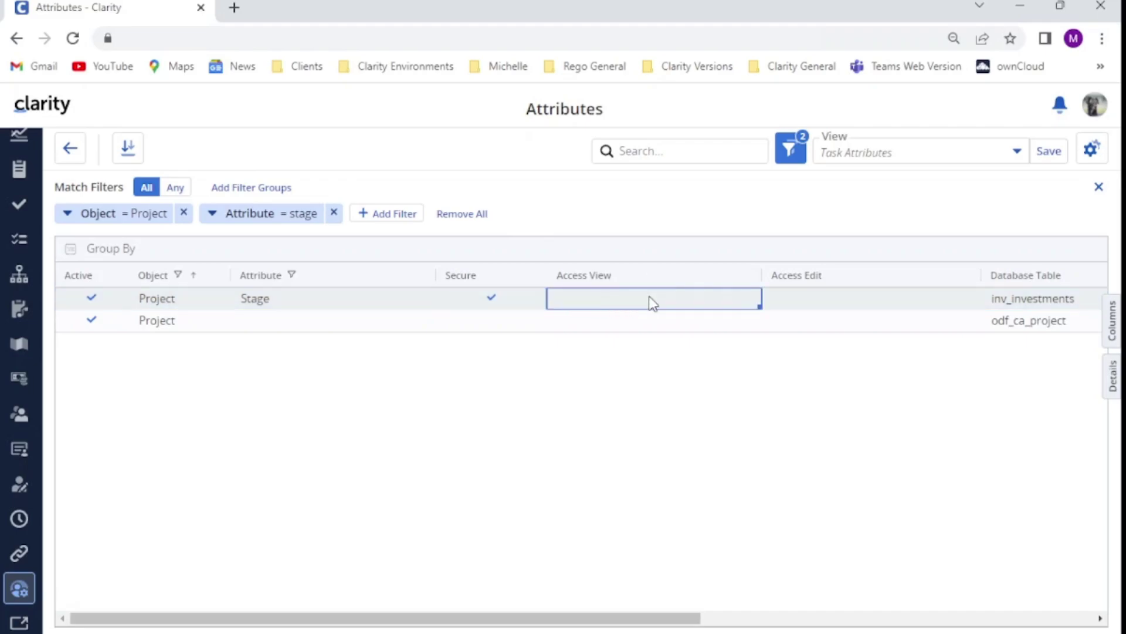
click(604, 299)
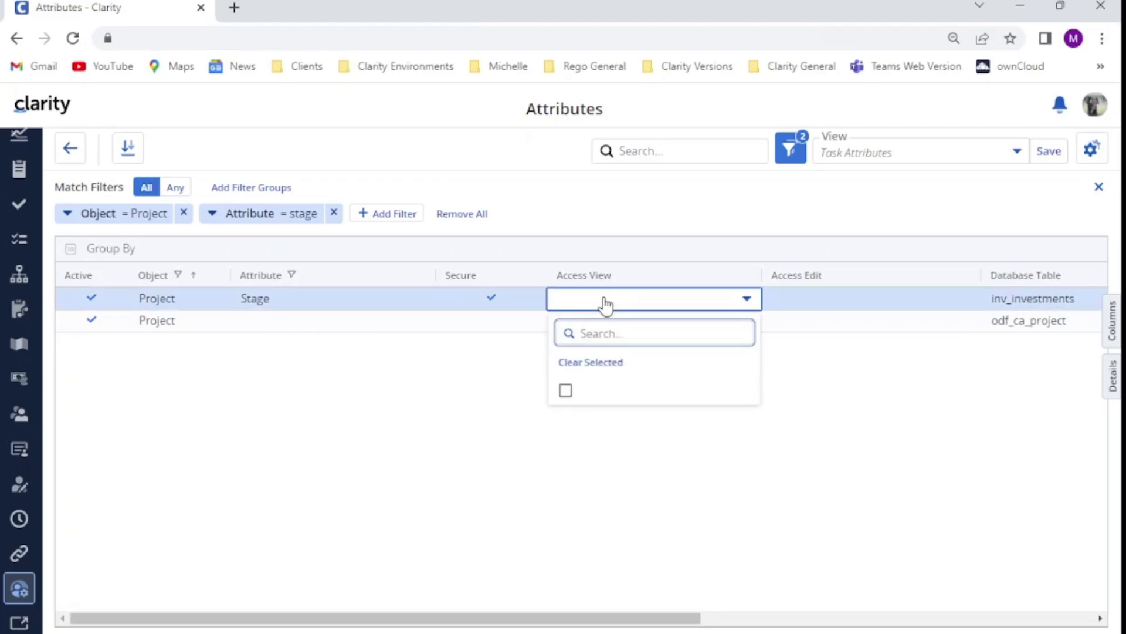
text(pmo)
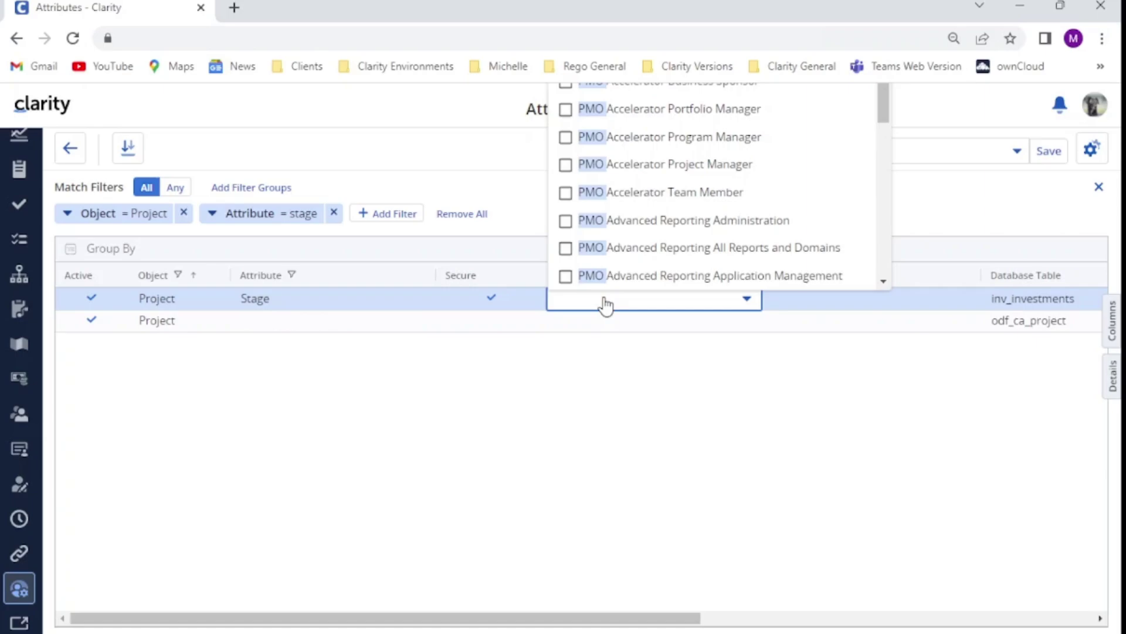
text( proj)
click(564, 220)
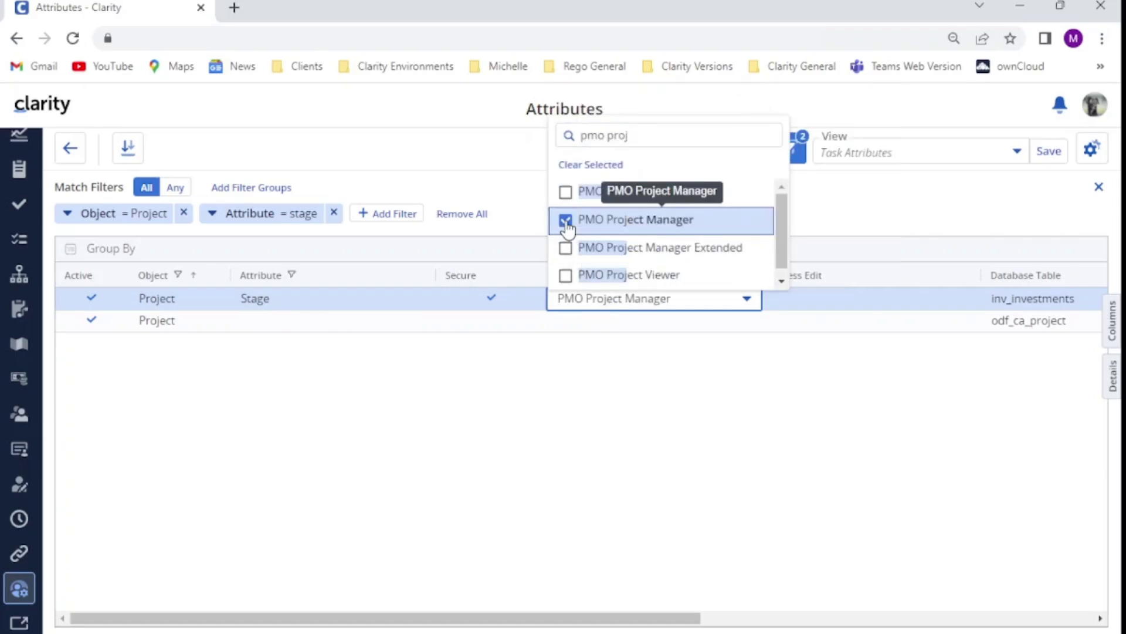
click(681, 366)
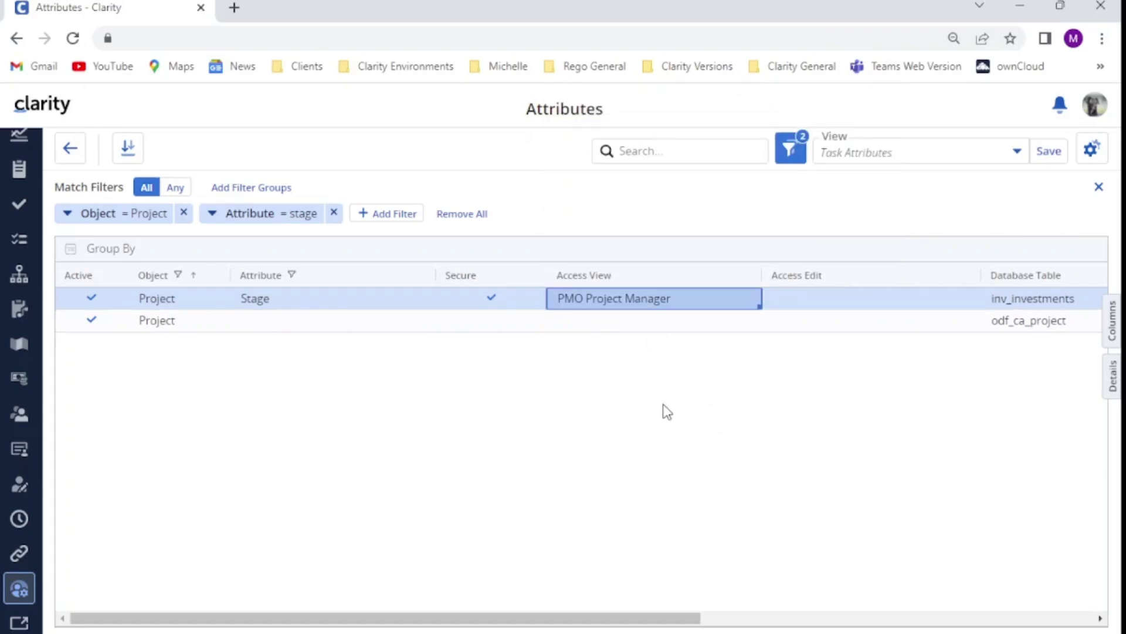
Step: Grant PMO Services edit access to the Project Stage attribute
click(826, 295)
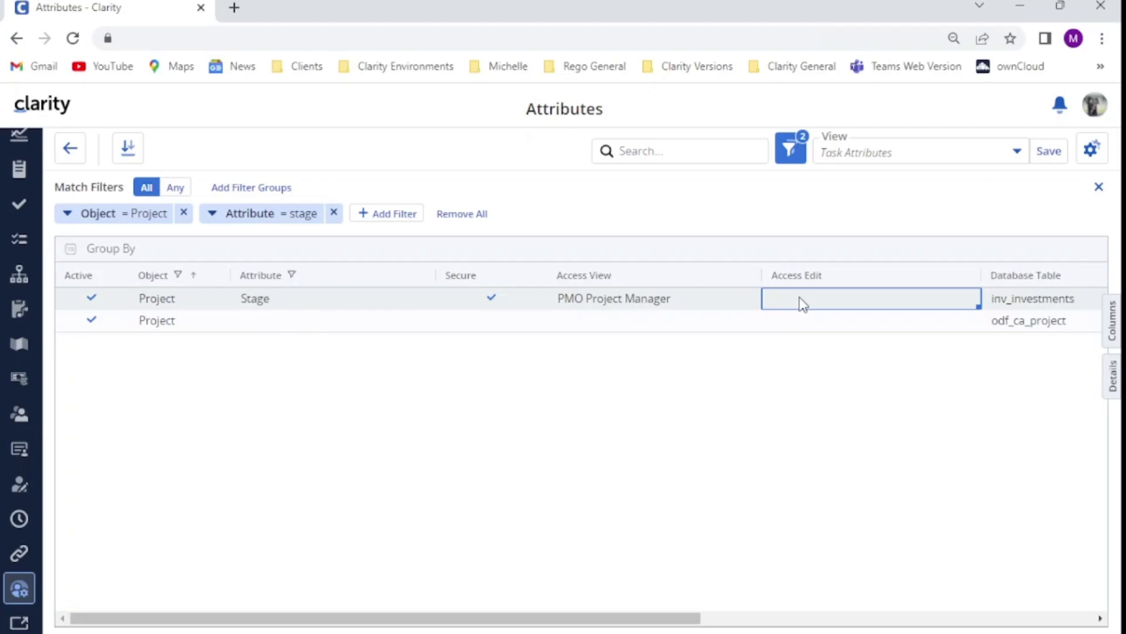
click(802, 303)
text(pm)
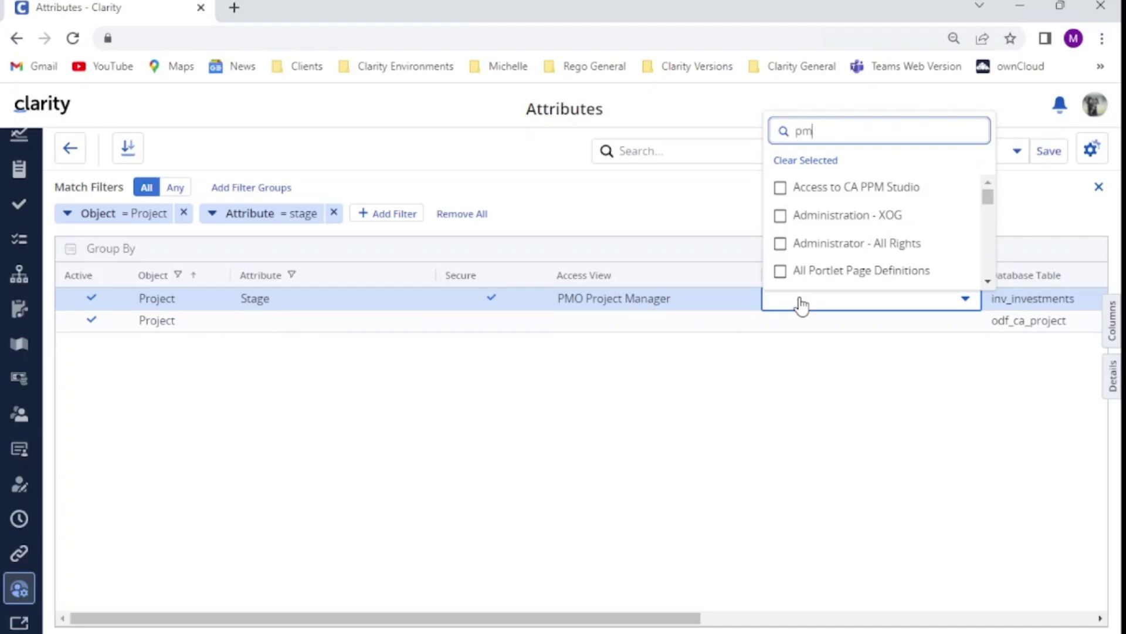
text(o serv)
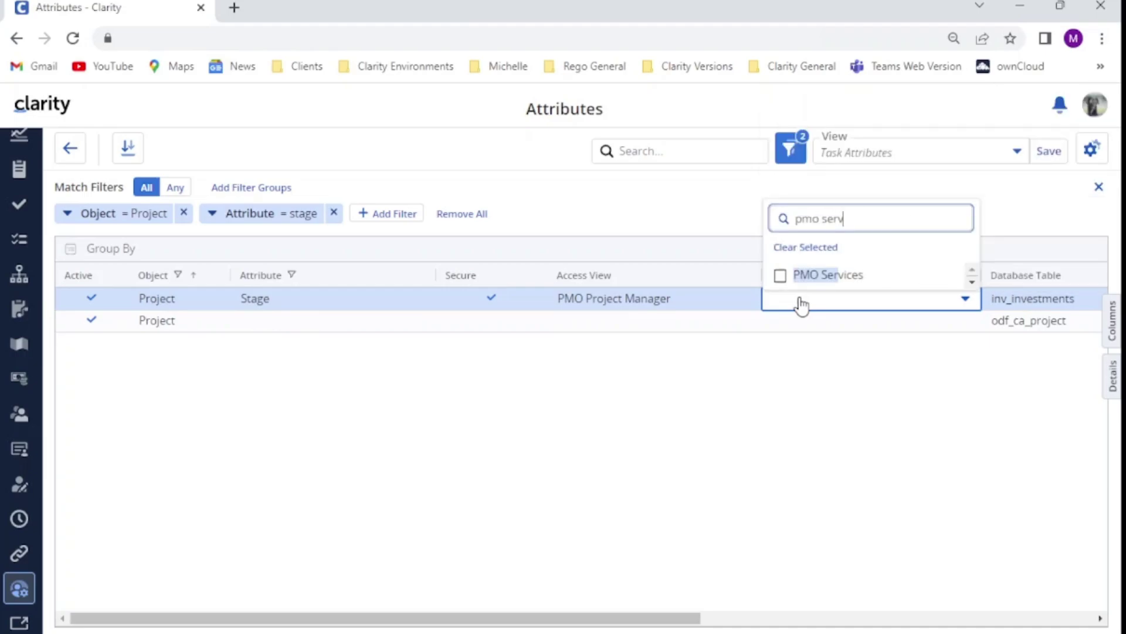
click(780, 276)
click(749, 437)
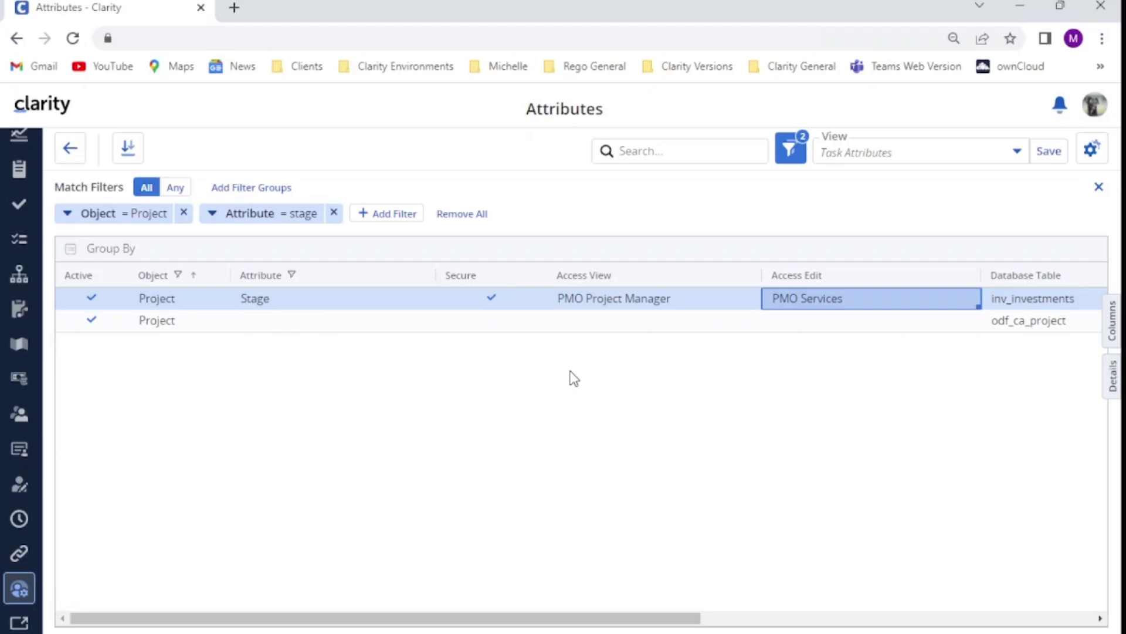
Step: Sign in as the other user and open Technical Pharma Implementation (PS1004) to check its Stage field
click(1094, 104)
click(967, 246)
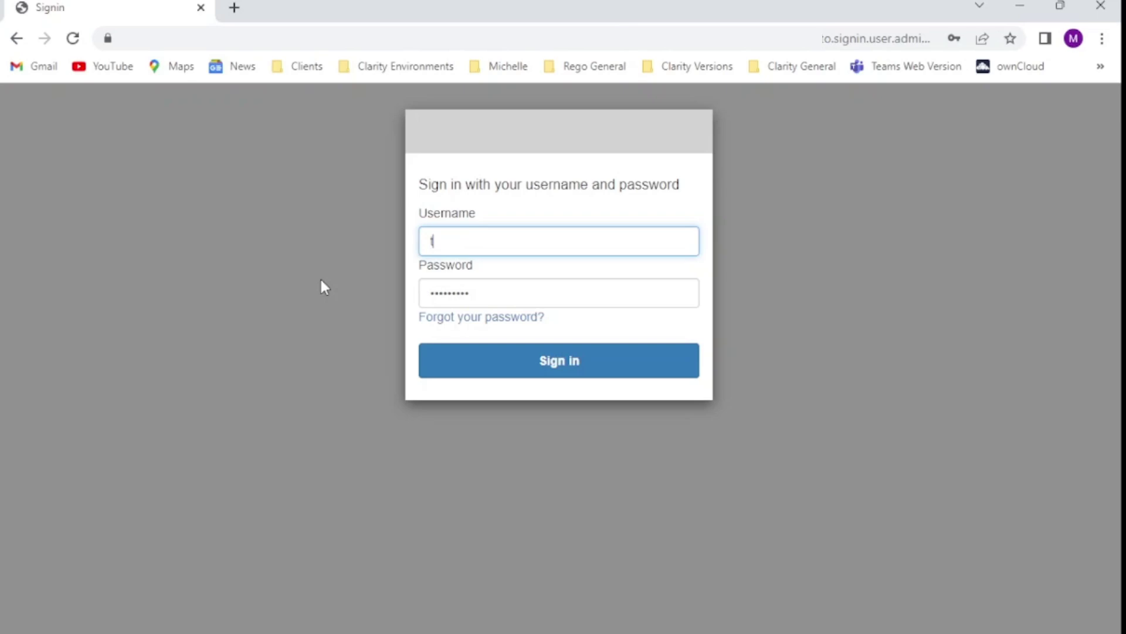
text(m)
click(563, 364)
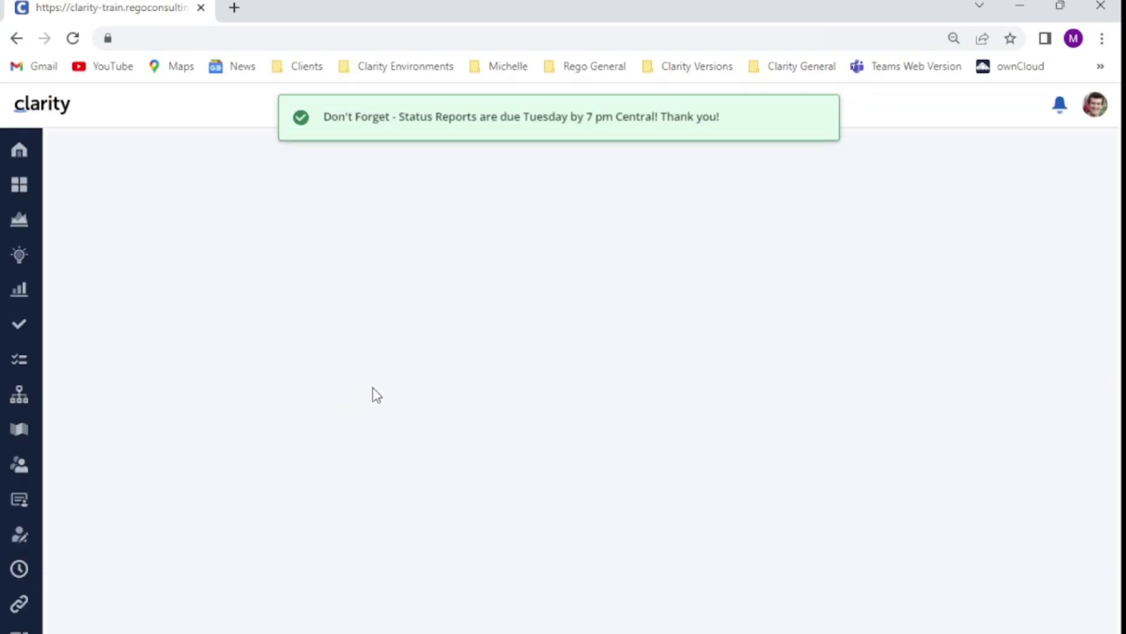
click(19, 219)
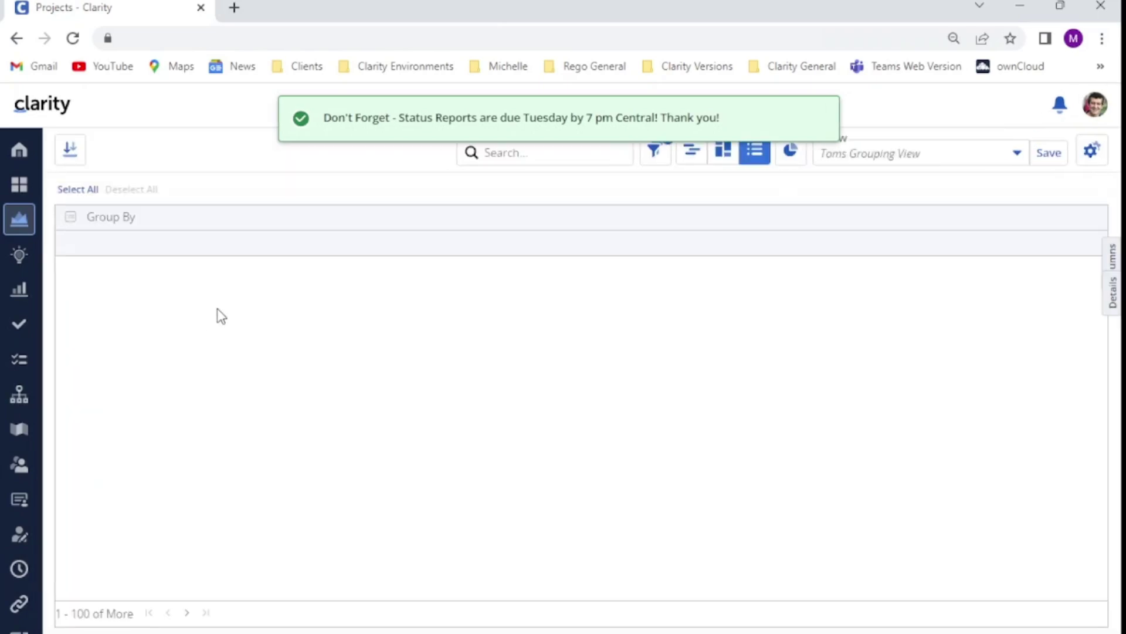
click(321, 301)
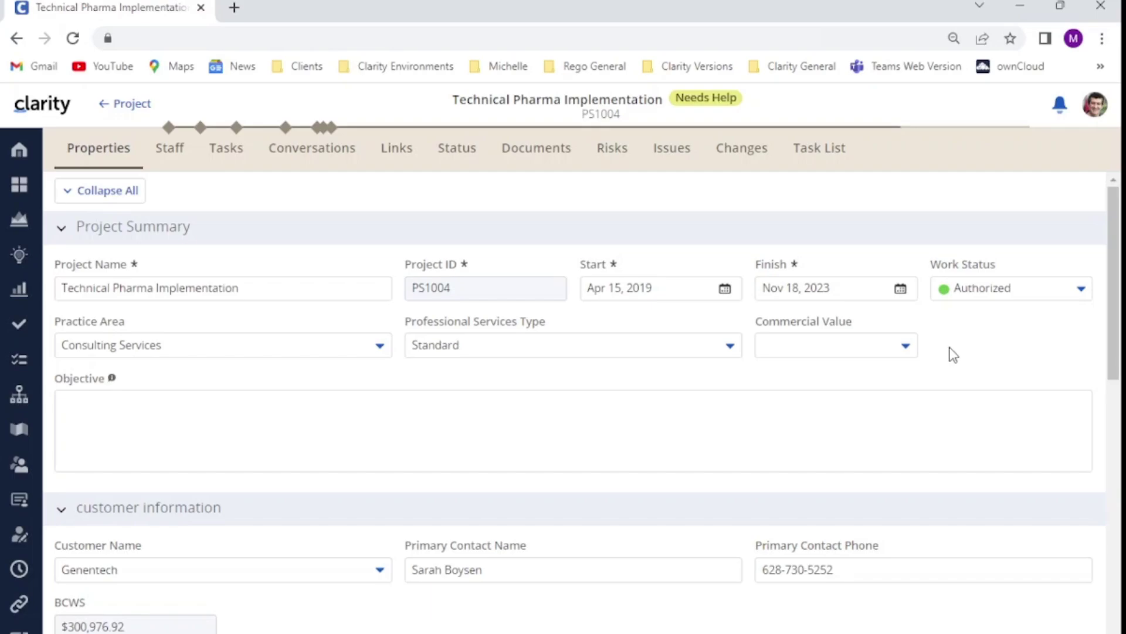
click(1095, 104)
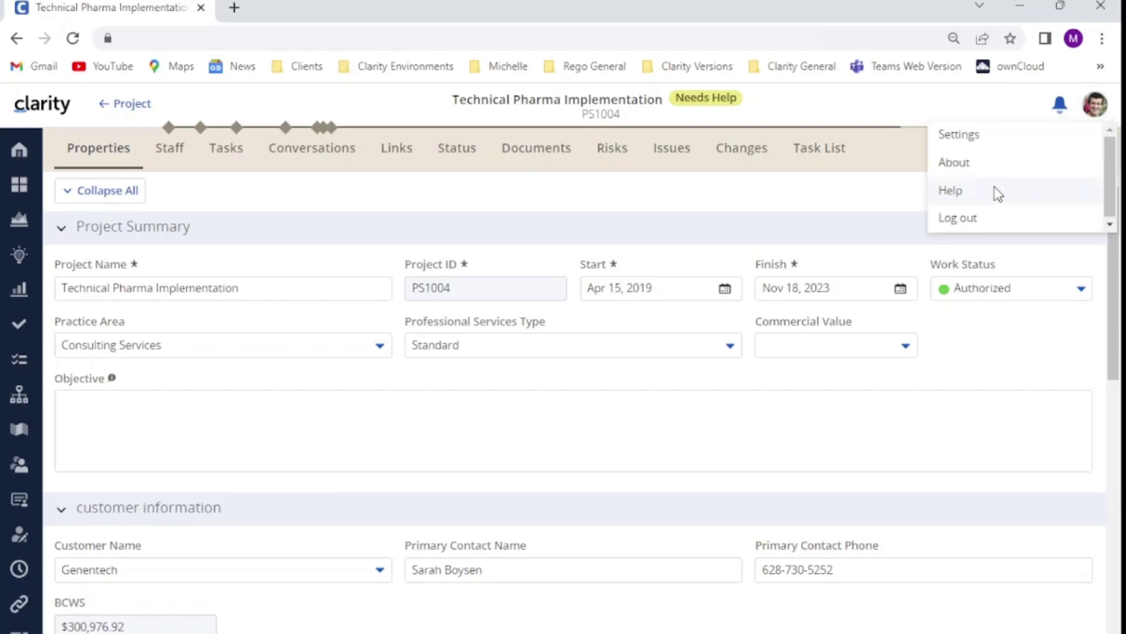
Step: Log out and sign back in as the pm user
click(977, 219)
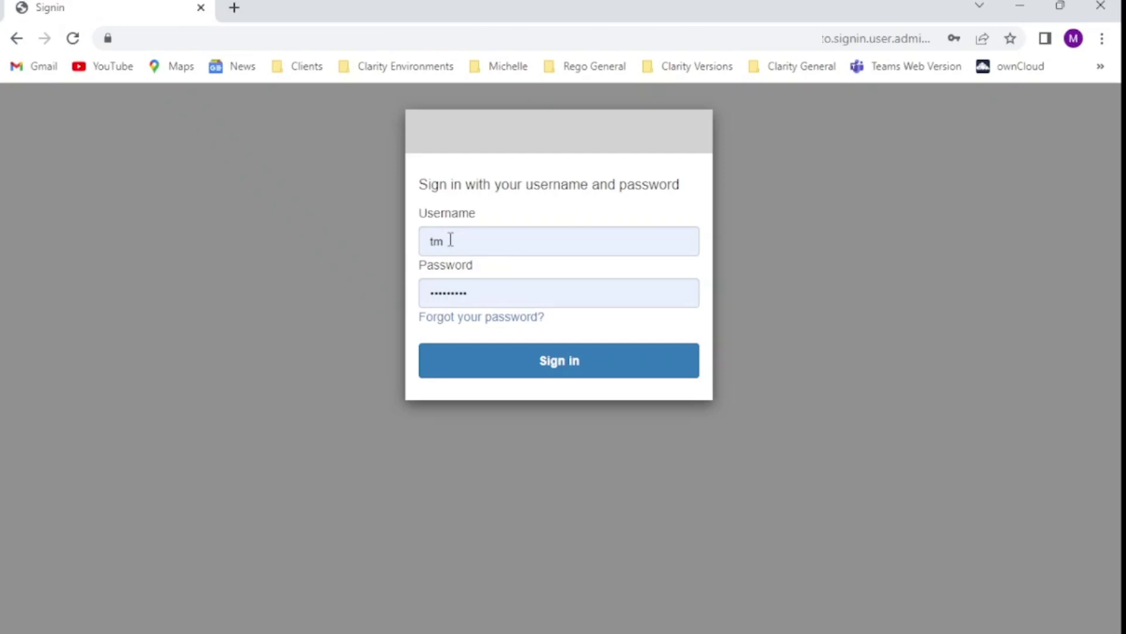
double_click(448, 241)
text(pm)
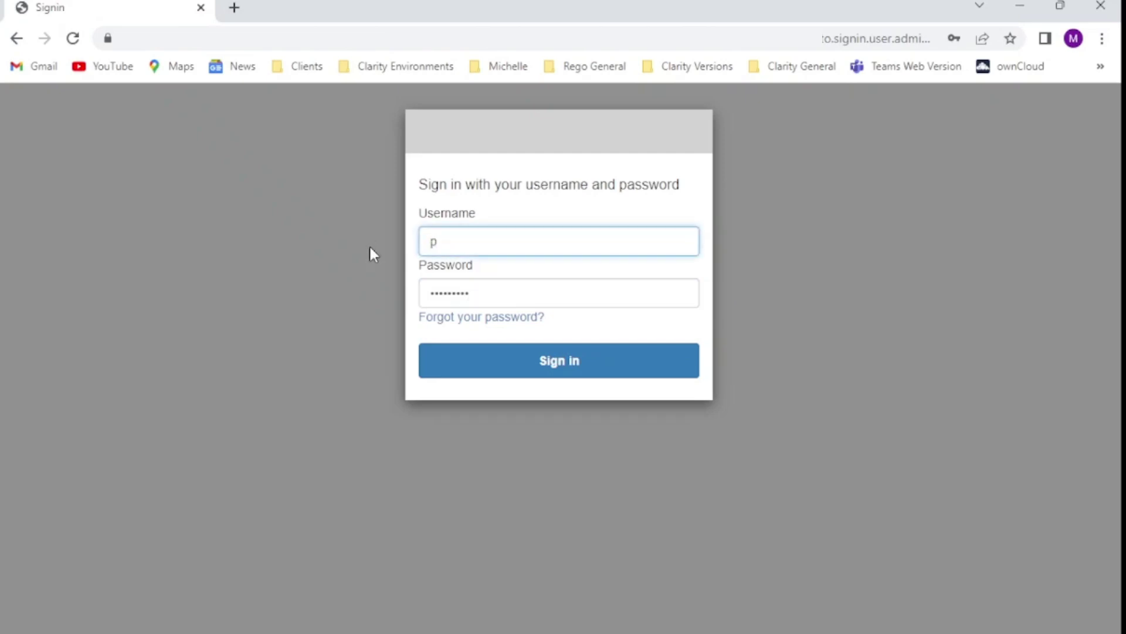
click(576, 366)
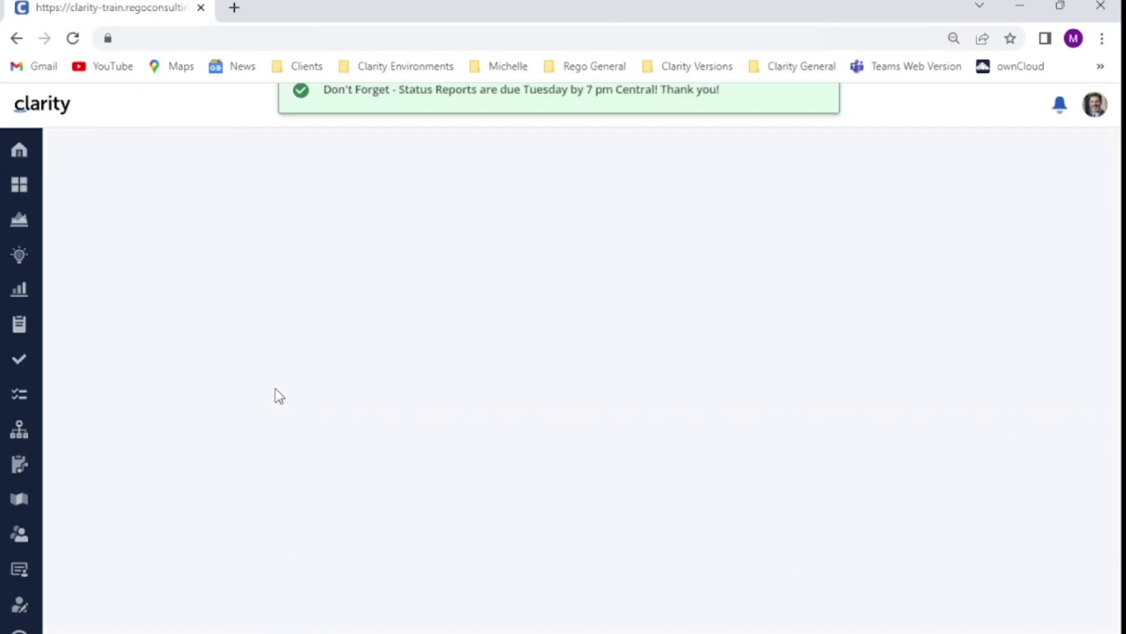
Step: Open the Technical Pharma Implementation project from the Projects list
click(18, 221)
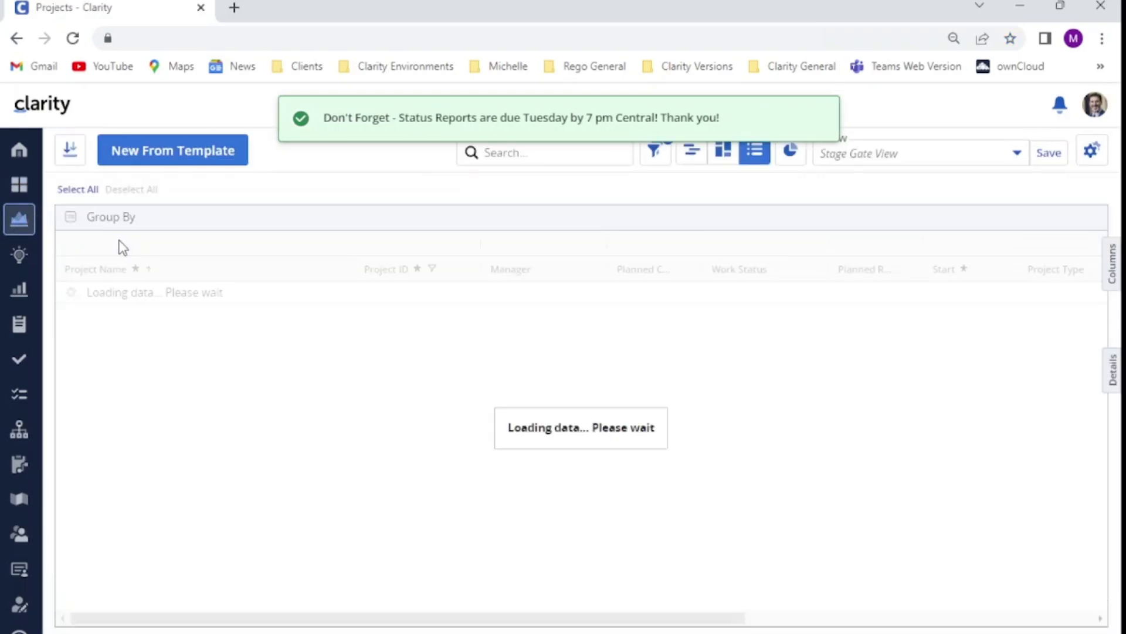
click(214, 297)
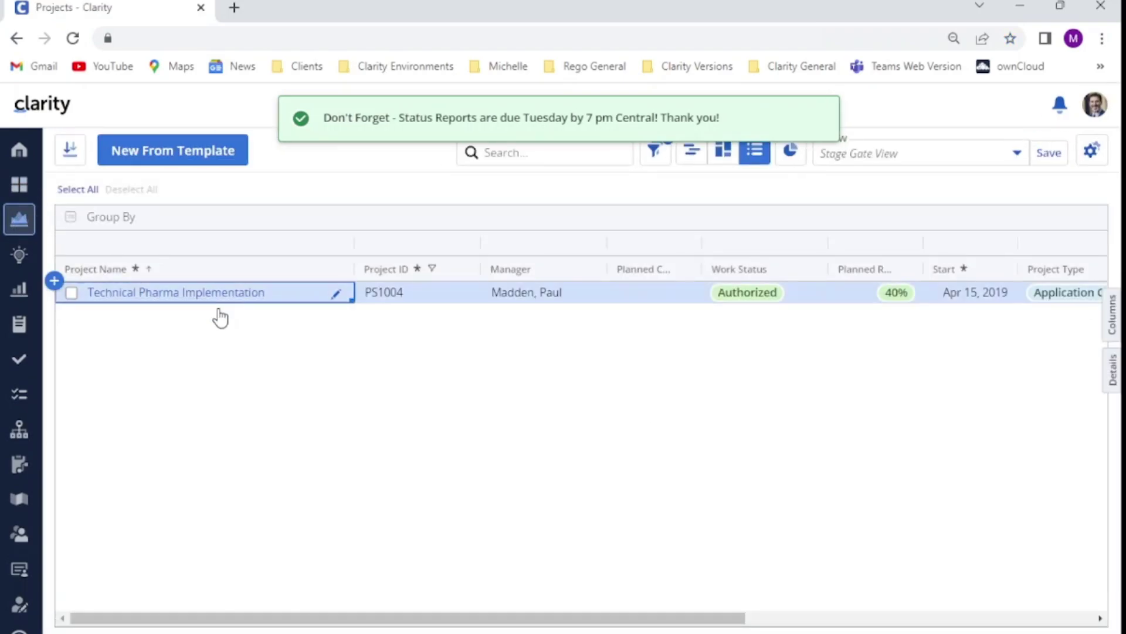
click(246, 293)
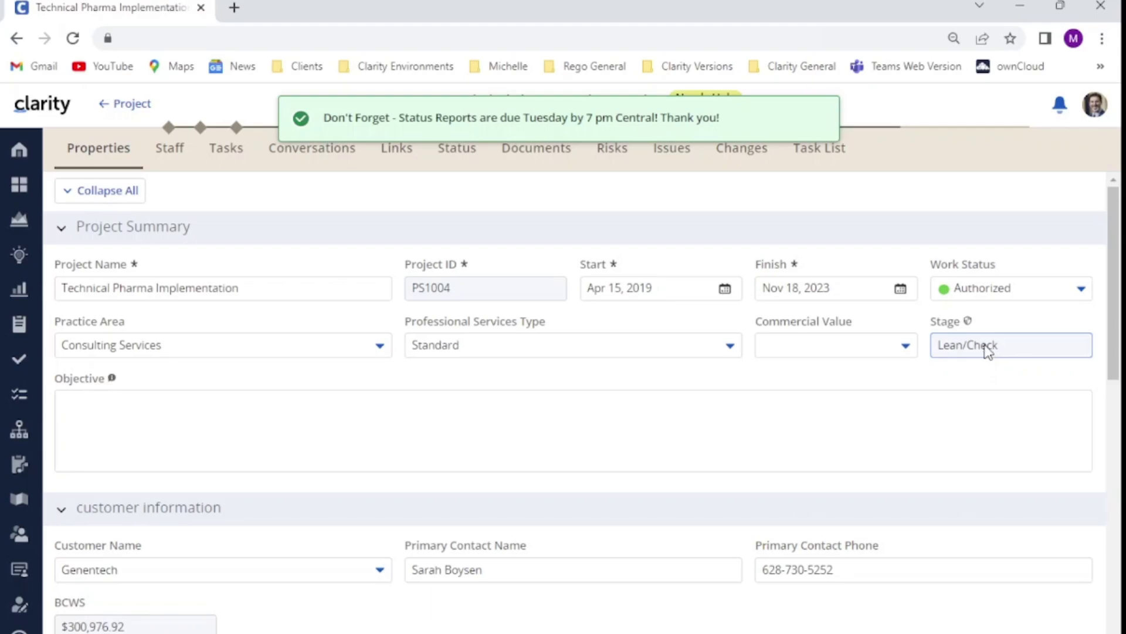
Step: Confirm the Stage value Lean/Check cannot be edited, then log out
double_click(987, 347)
double_click(947, 346)
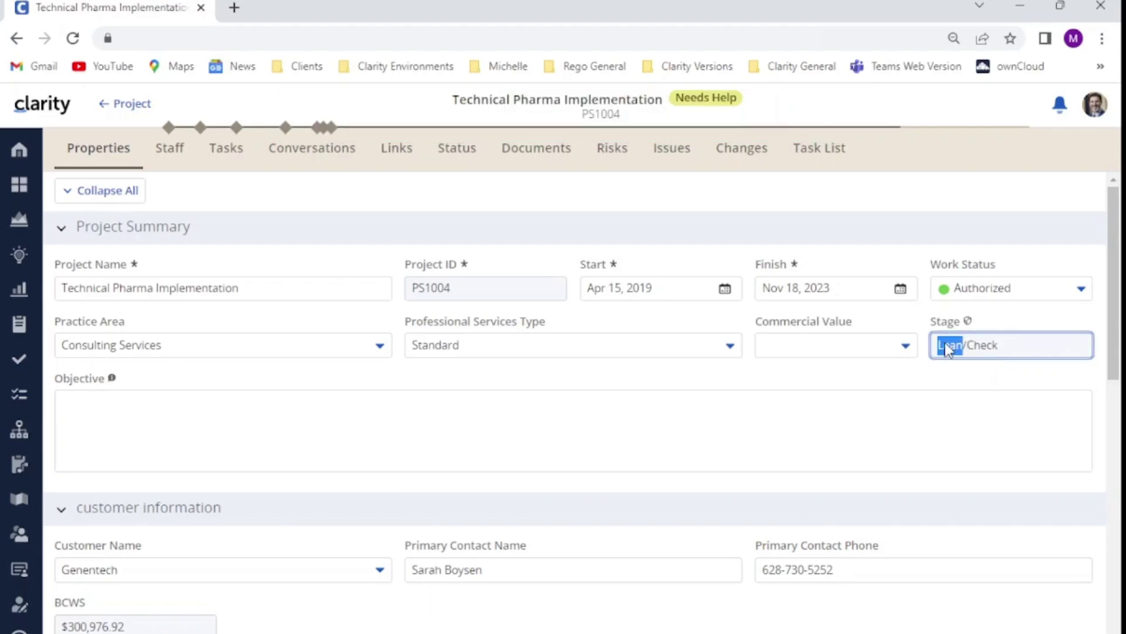
click(992, 347)
mouse_move(971, 323)
drag(939, 346, 992, 346)
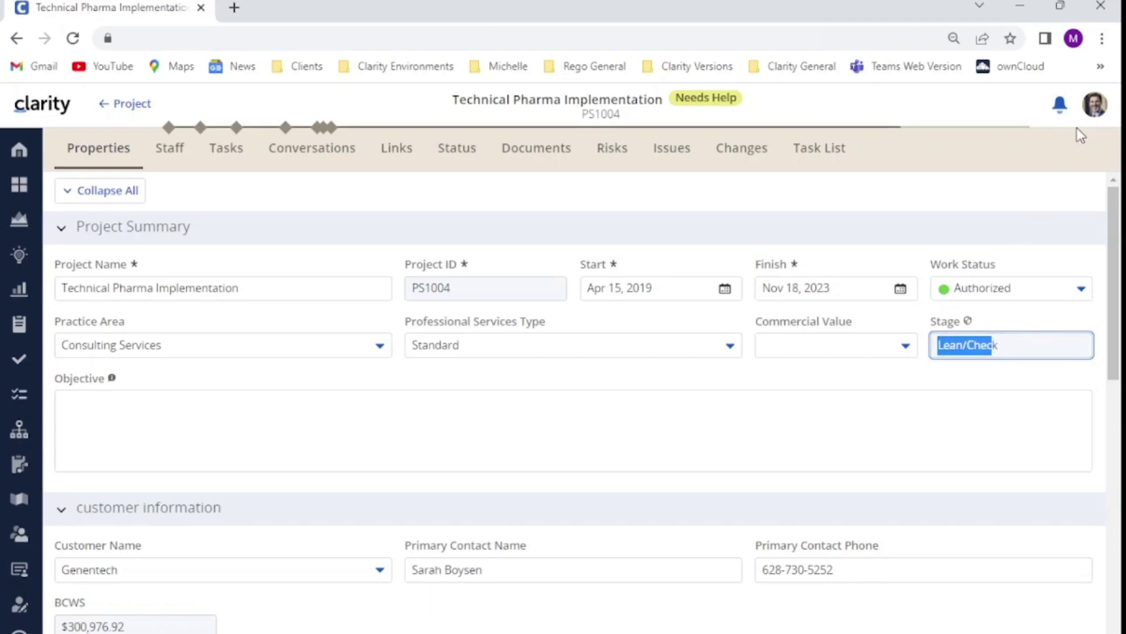
drag(1005, 351, 942, 356)
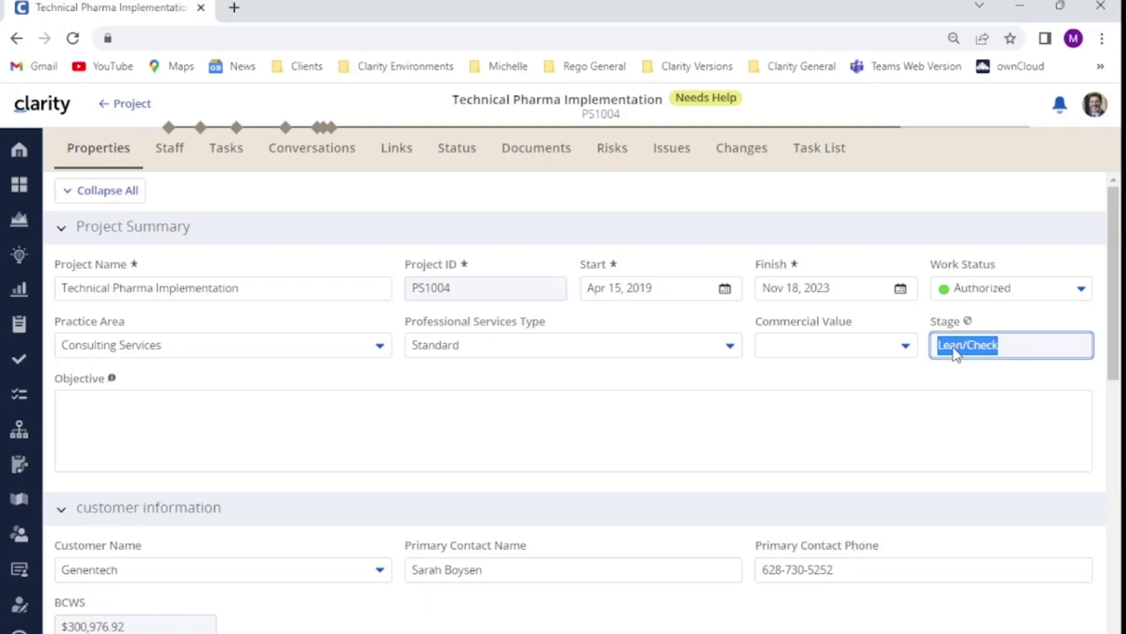
click(990, 350)
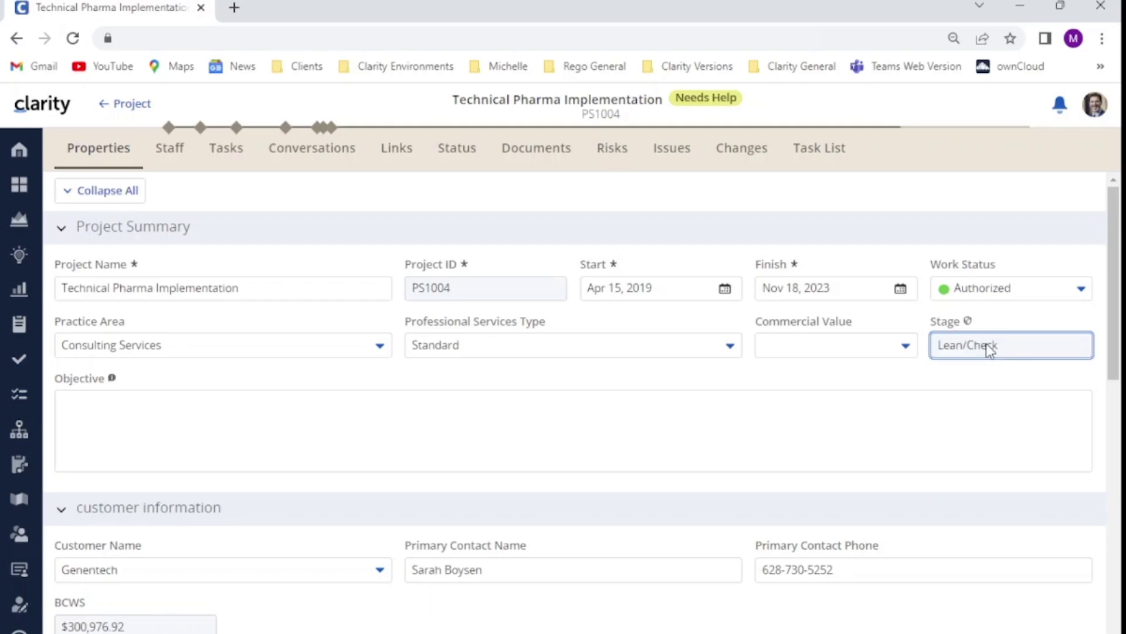
click(1095, 103)
click(993, 251)
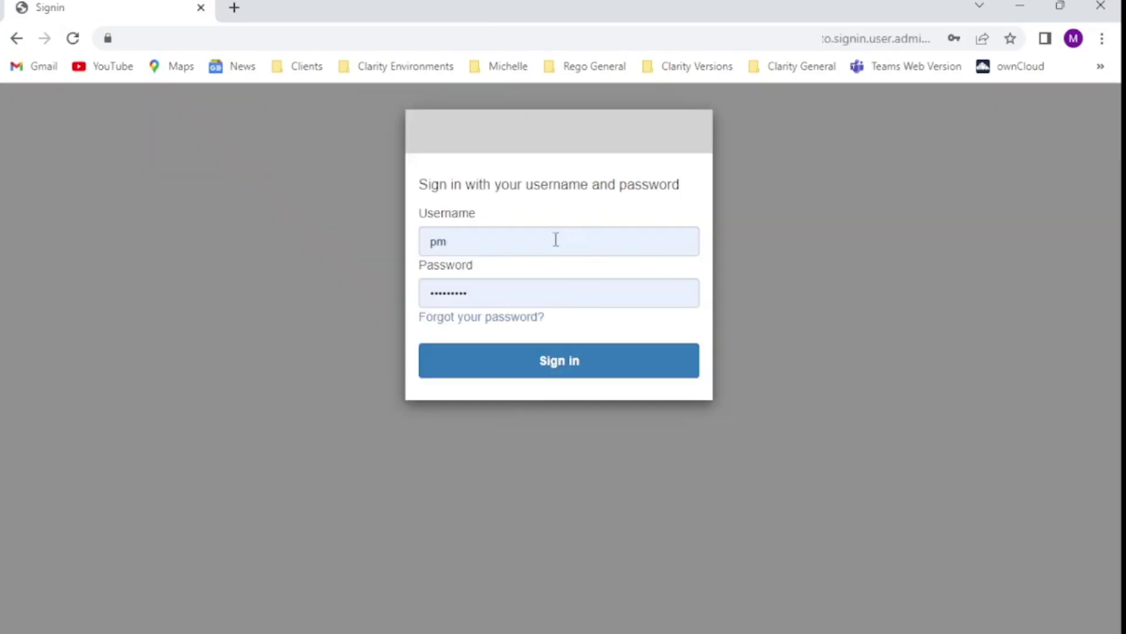
Step: Sign in as user ra and open the Technical Pharma Implementation project
drag(556, 239, 383, 244)
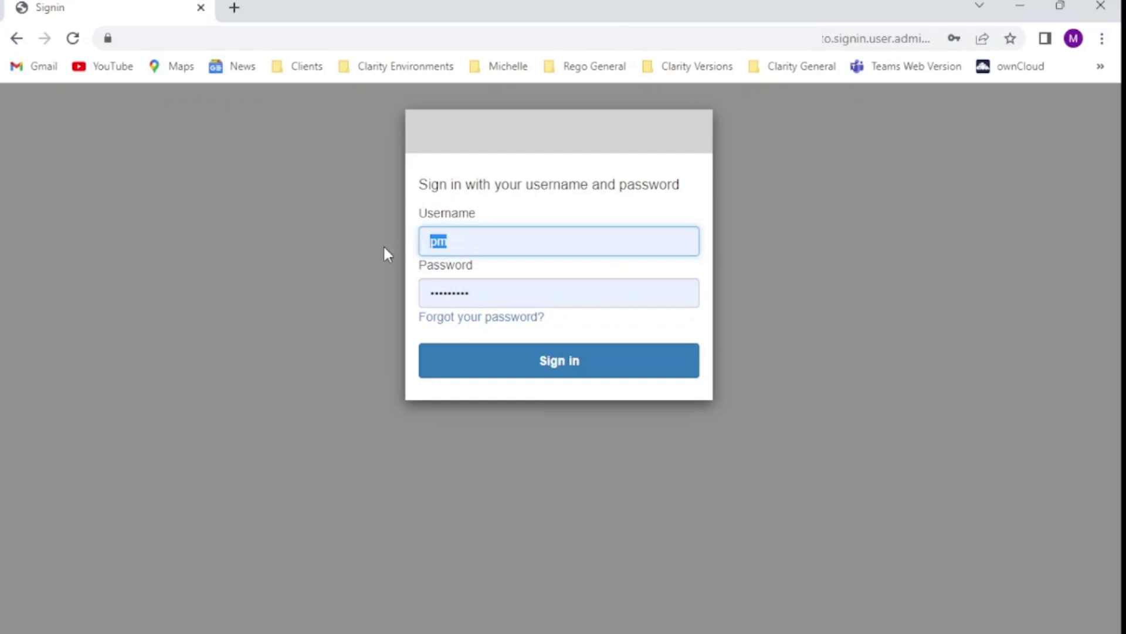
text(ra)
click(565, 376)
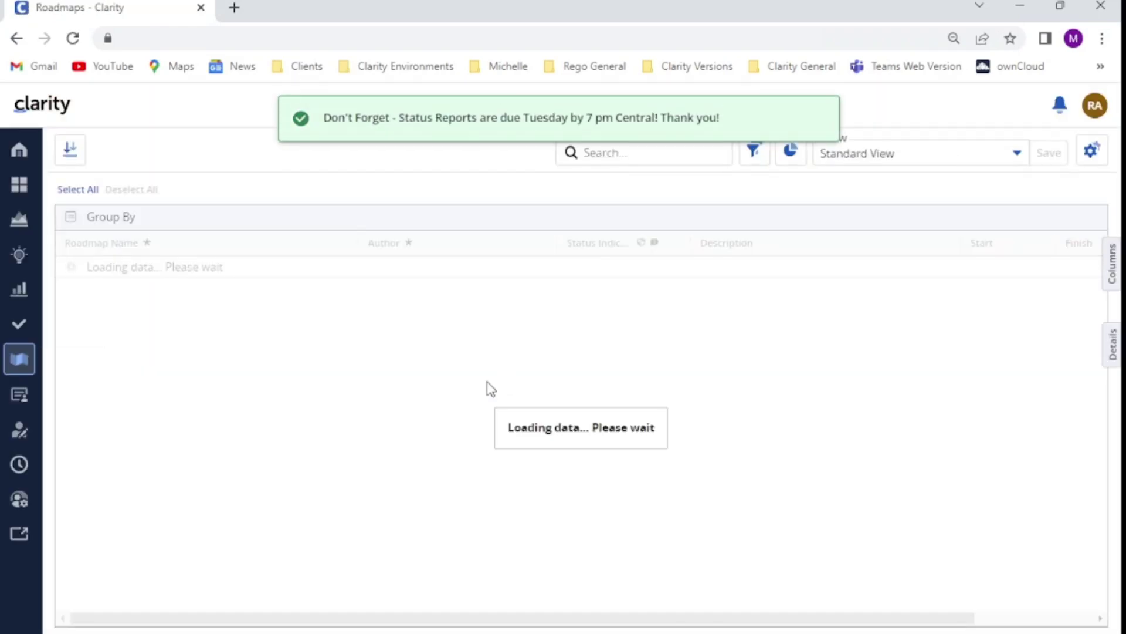
click(13, 221)
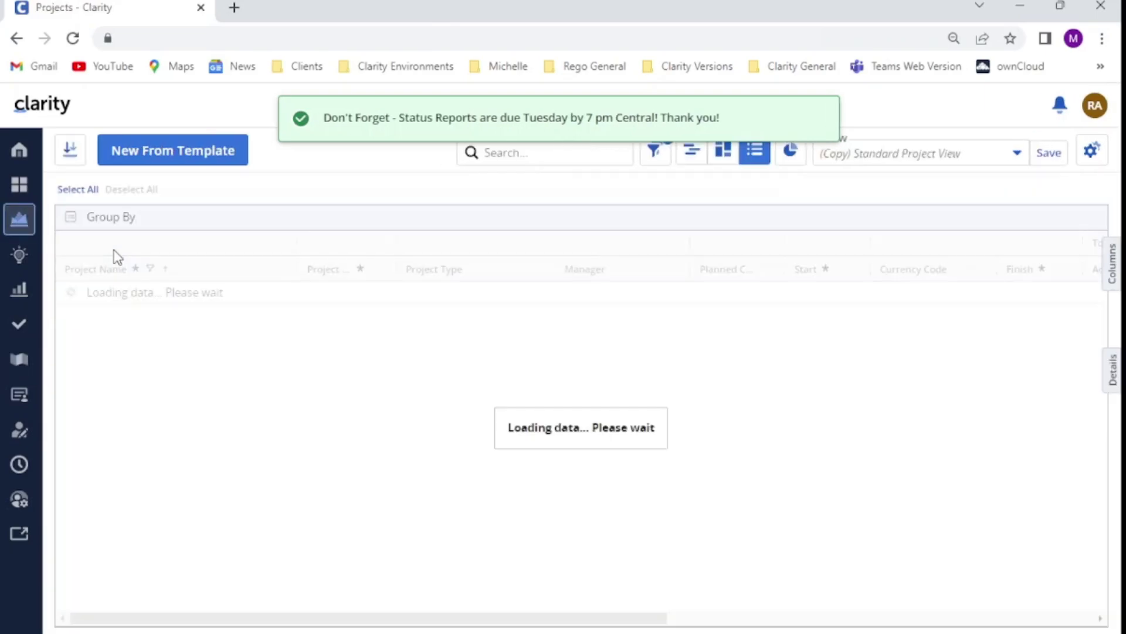
click(234, 299)
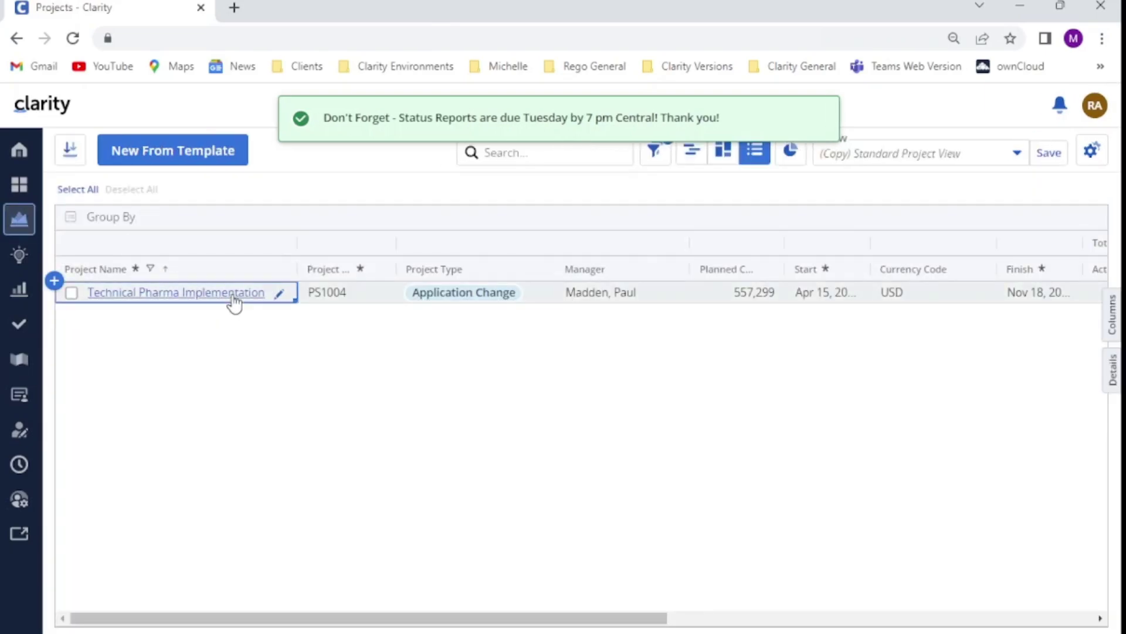
click(234, 293)
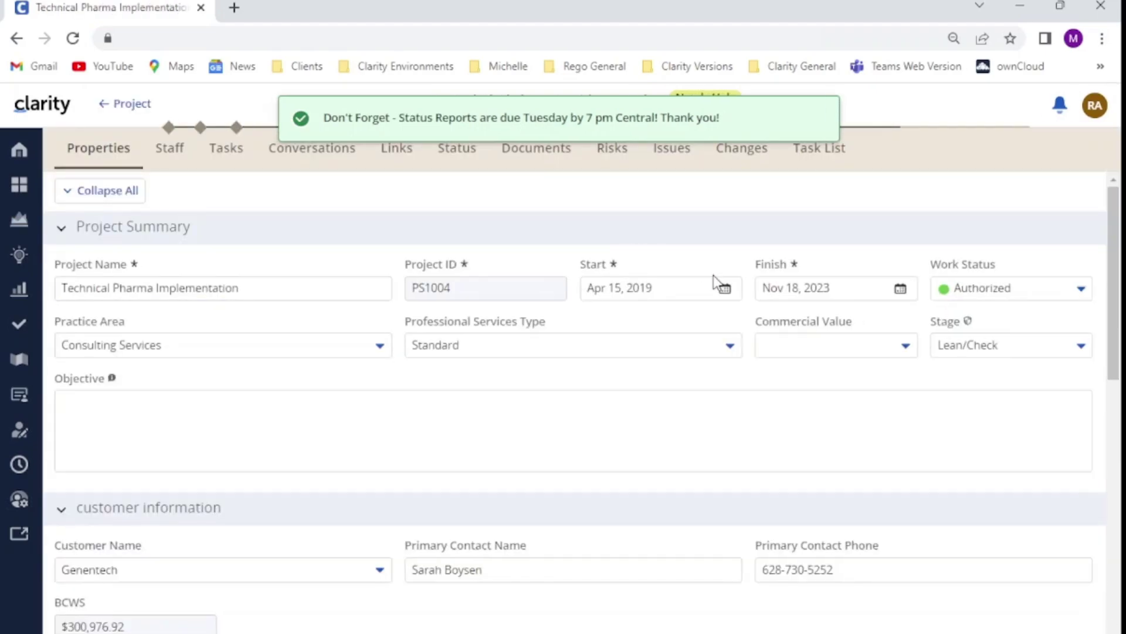
Step: Choose Lean/Act in the Stage dropdown and leave the field to commit it
click(1013, 350)
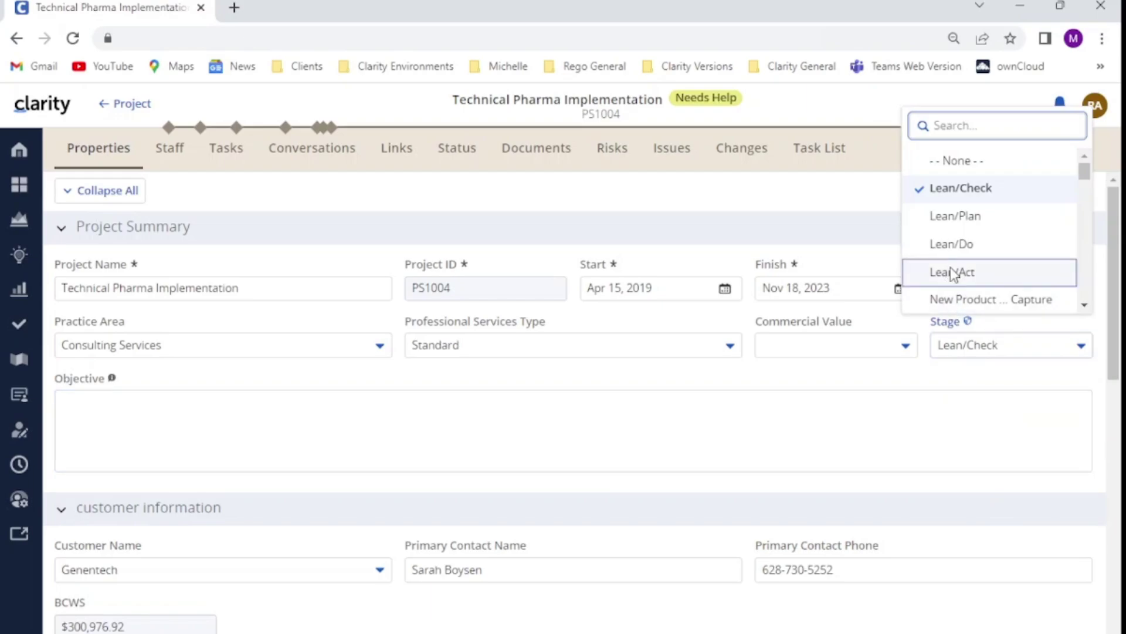
click(952, 272)
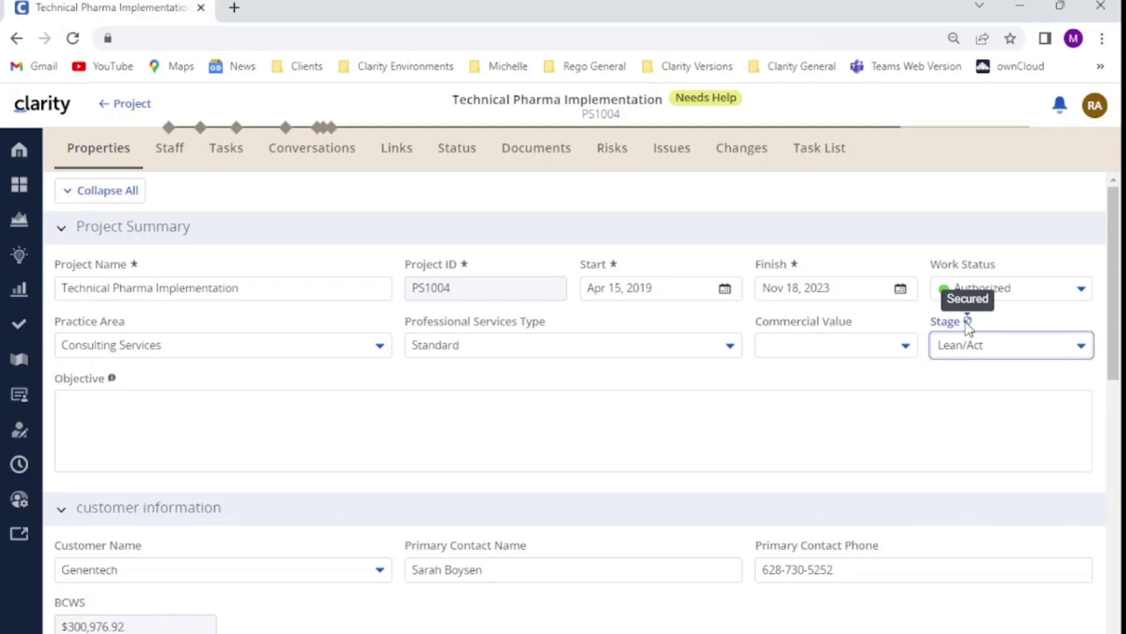
click(921, 413)
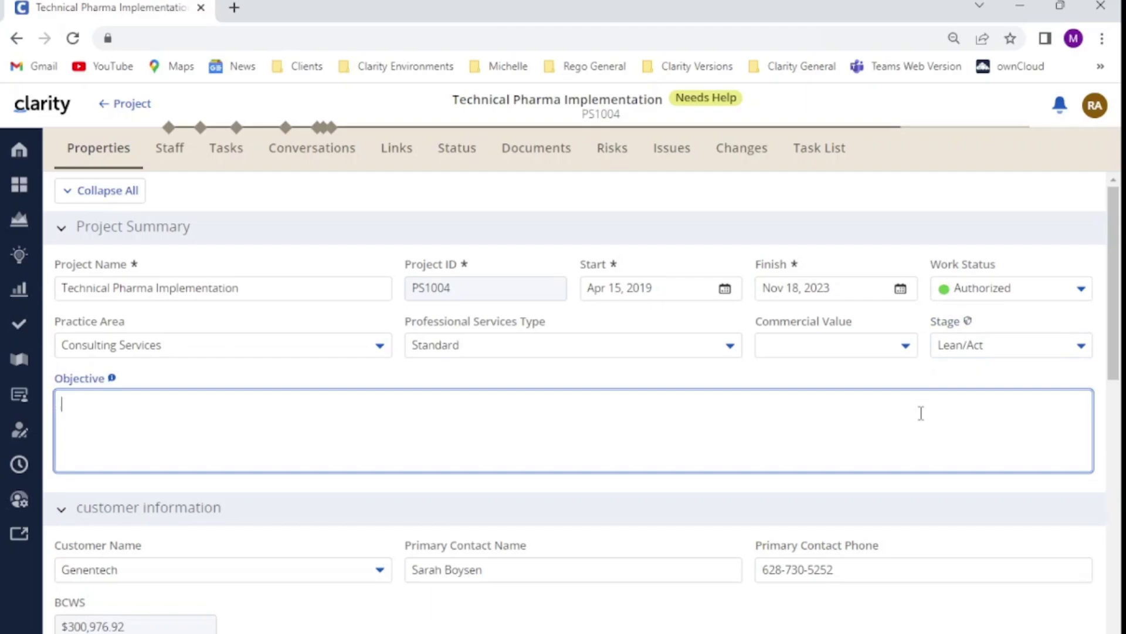